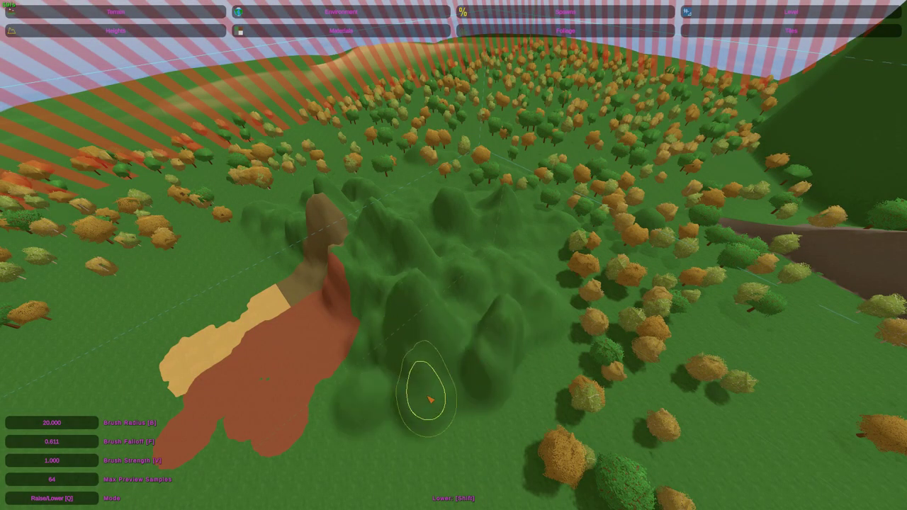
Raise a cluster of uneven hills beside the red and sand patches using the Raise/Lower brush at radius 20.
left_click_drag(430, 399, 576, 338)
key("d")
right_click_drag(487, 290, 410, 296)
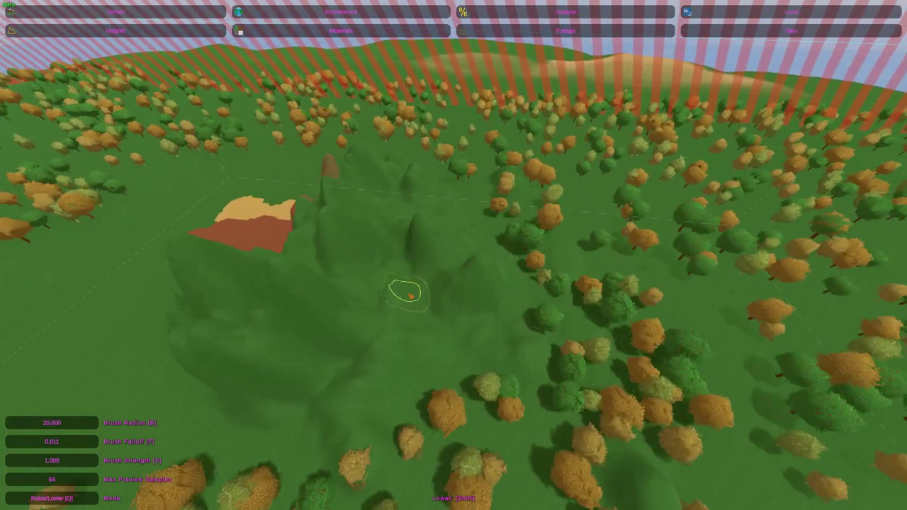
middle_click_drag(281, 412, 521, 201)
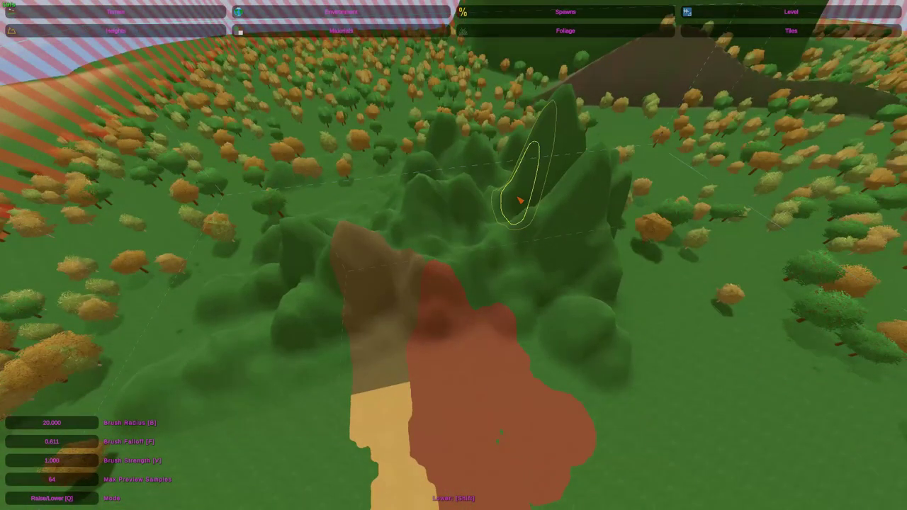
key("w")
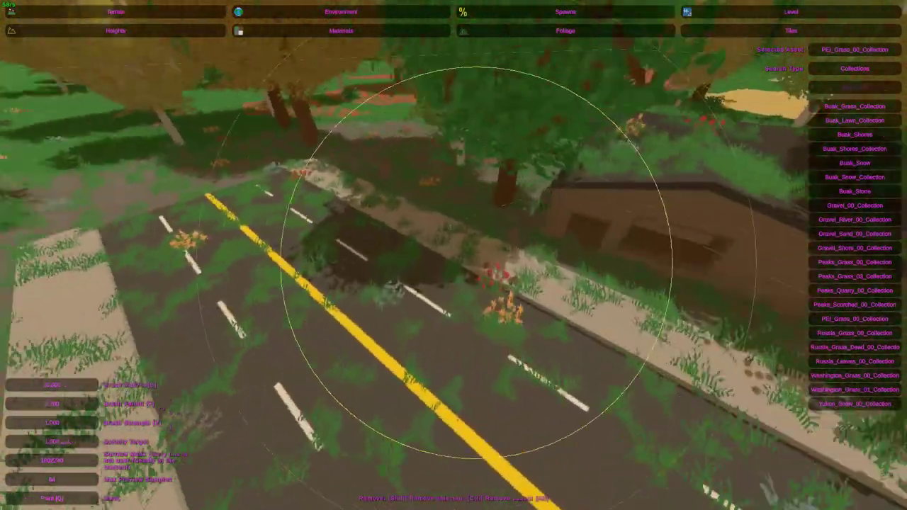
Examine the foliage on the overgrown road and around the houses at ground level.
mouse_move(466, 294)
right_mouse_down()
mouse_move(449, 263)
mouse_move(454, 255)
mouse_move(469, 263)
mouse_move(453, 255)
mouse_move(737, 218)
right_mouse_up()
key("w")
key("Home")
key("w")
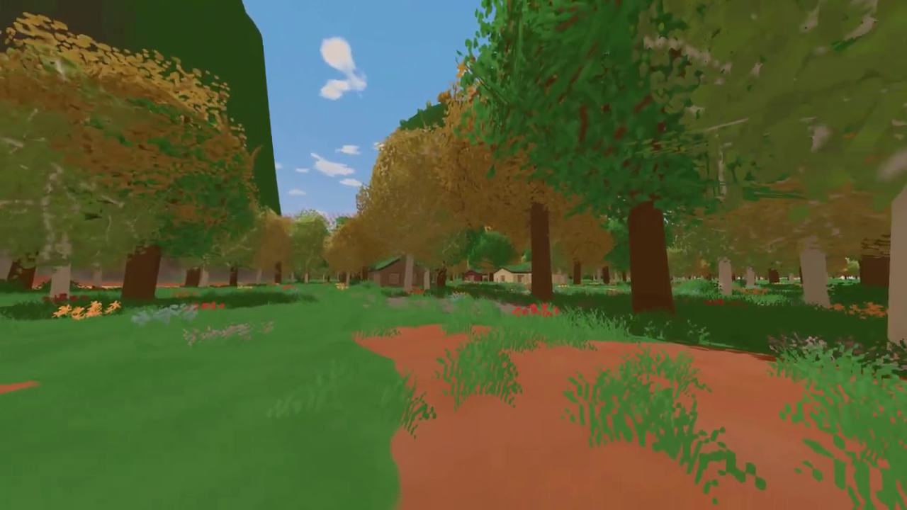
mouse_move(454, 255)
right_mouse_down()
mouse_move(611, 261)
mouse_move(411, 276)
mouse_move(454, 255)
right_mouse_up()
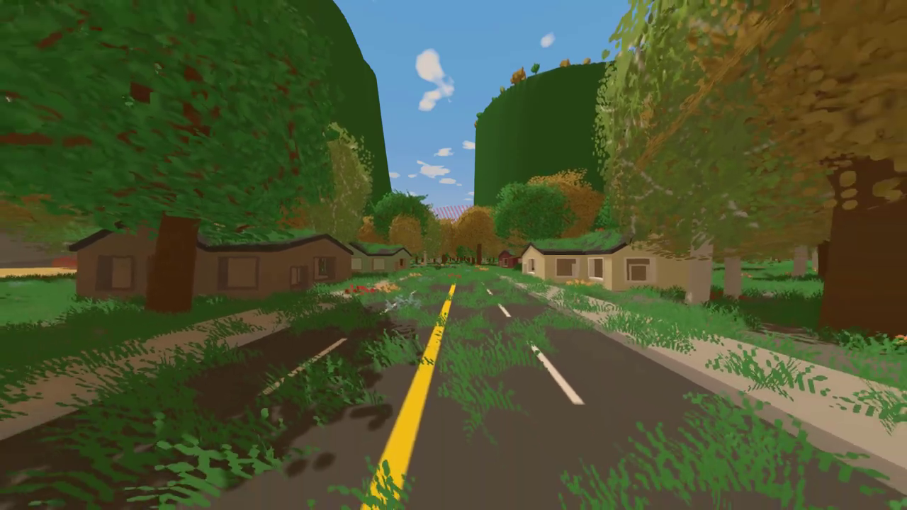
right_click_drag(454, 255, 454, 255)
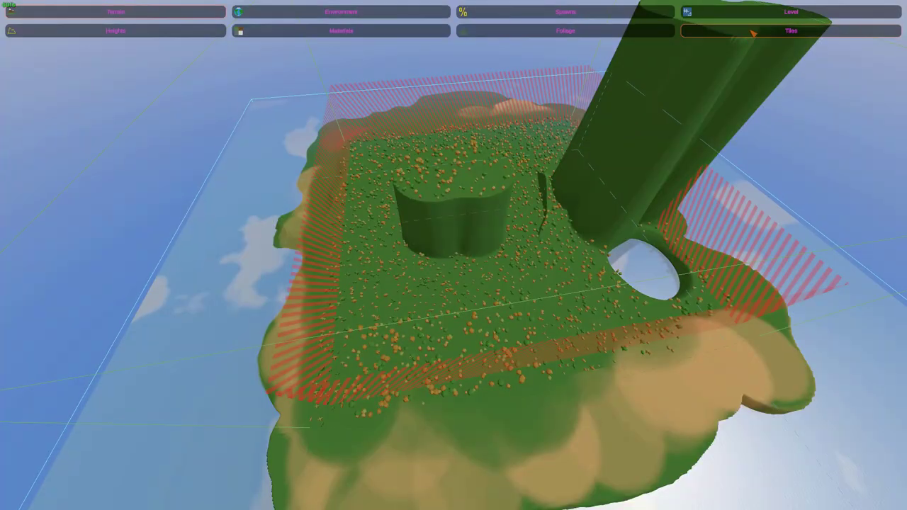
Switch to tile editing and add a terrain tile beside the existing island.
left_click(753, 32)
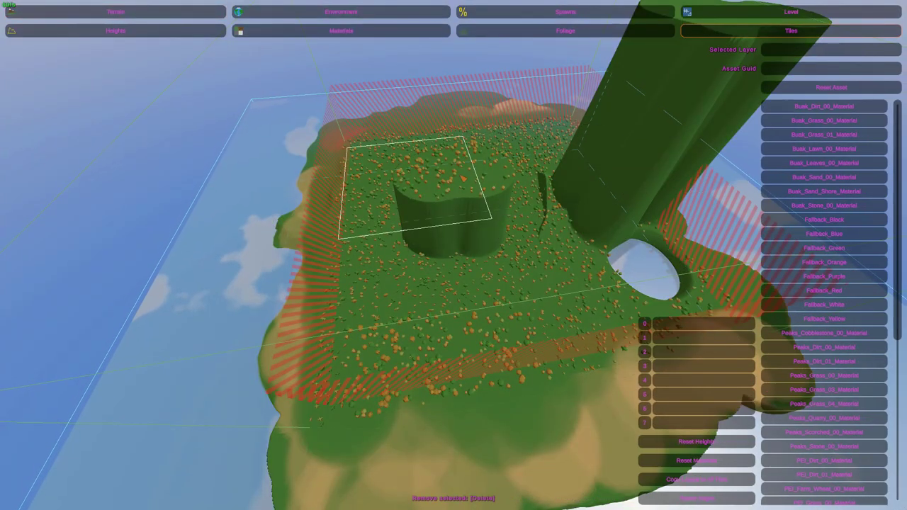
left_click(300, 195)
right_click_drag(454, 255, 430, 290)
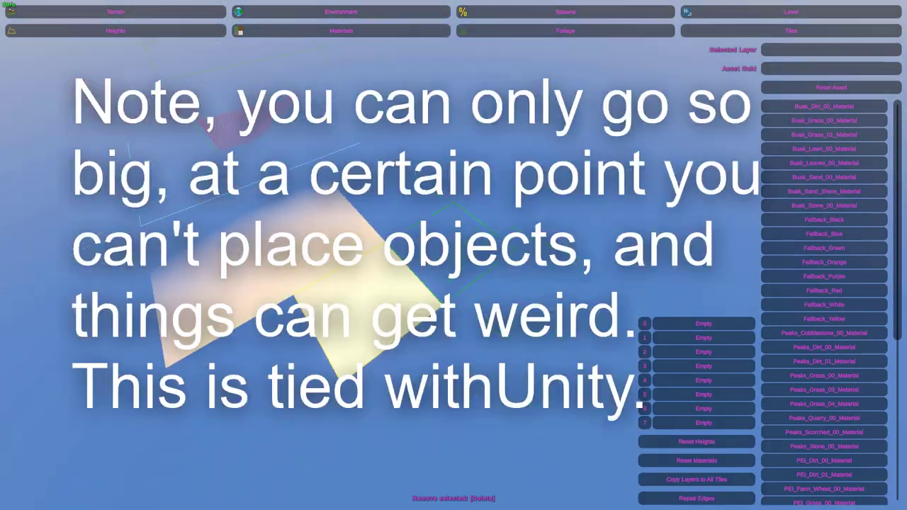
Extend the blank terrain outward with several more adjoining tiles.
left_click(414, 230)
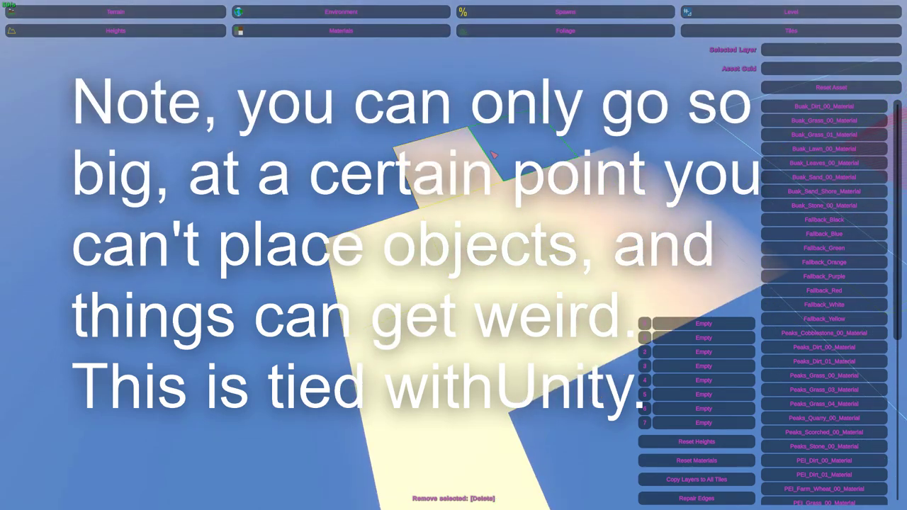
left_click(486, 148)
left_click(346, 144)
left_click(305, 184)
left_click(278, 290)
left_click(472, 219)
left_click(418, 159)
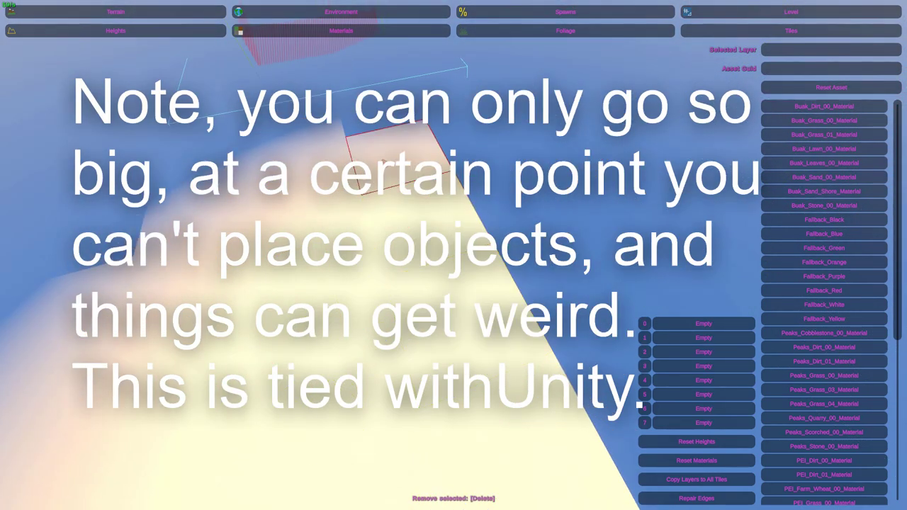
left_click(517, 192)
left_click(561, 280)
Assign Buak_Grass_00_Material to the selected material layer of the terrain tile.
right_click_drag(552, 174, 454, 78)
right_click_drag(453, 255, 453, 333)
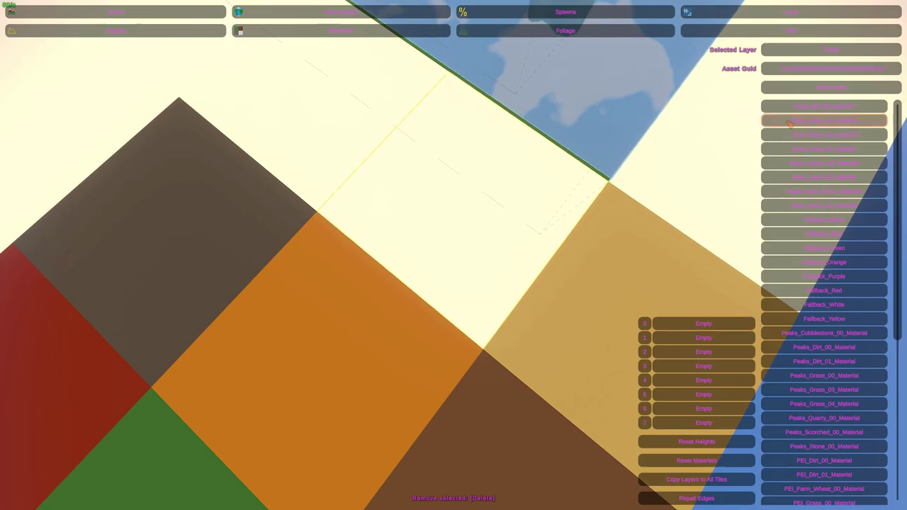
left_click(787, 121)
key("s")
mouse_move(535, 218)
right_mouse_down()
mouse_move(453, 241)
mouse_move(425, 226)
right_mouse_up()
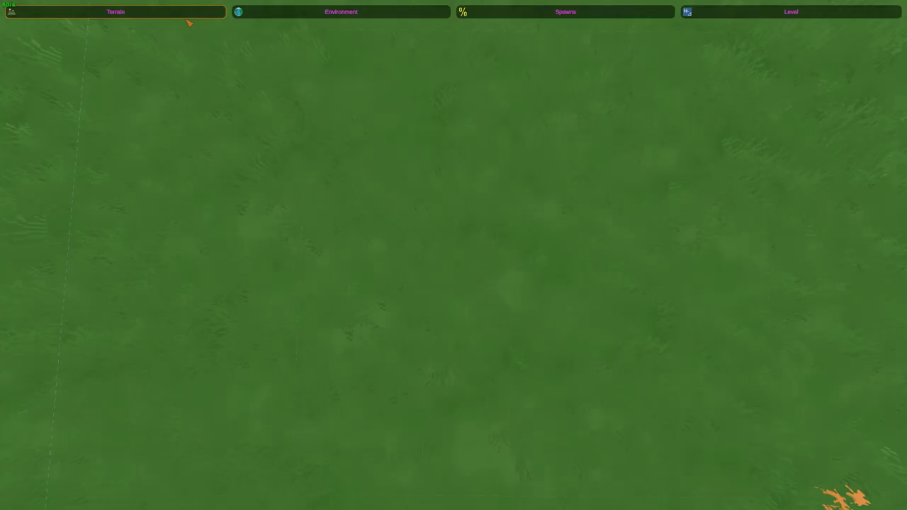
Open the terrain height tools and cycle through the Flatten, Smooth and Ramp modes.
left_click(187, 17)
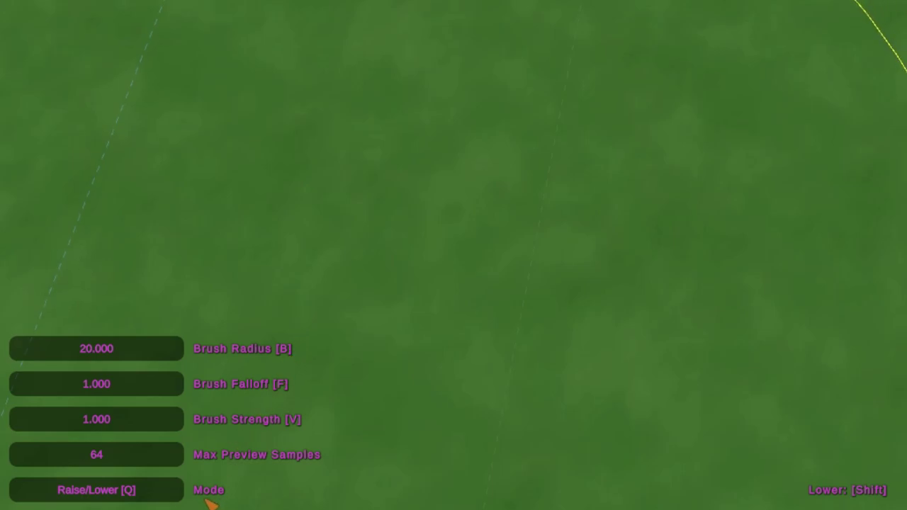
key("w")
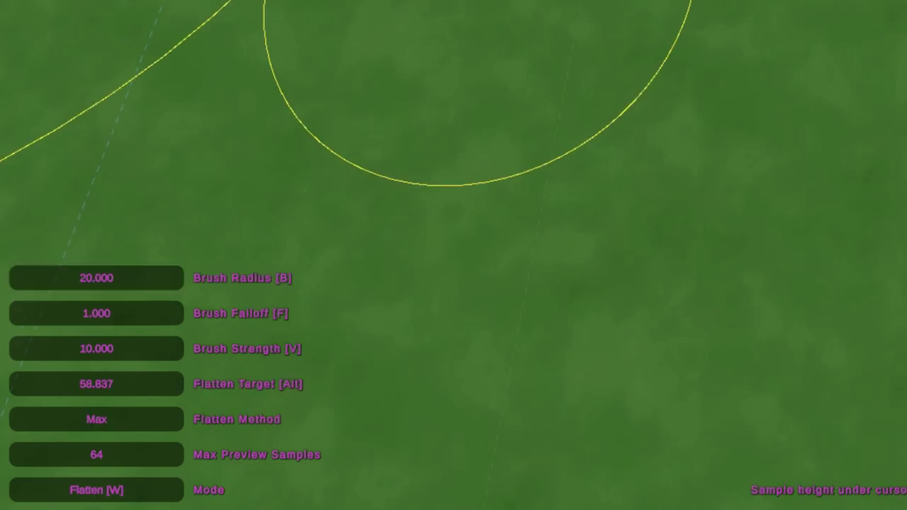
key("e")
key("r")
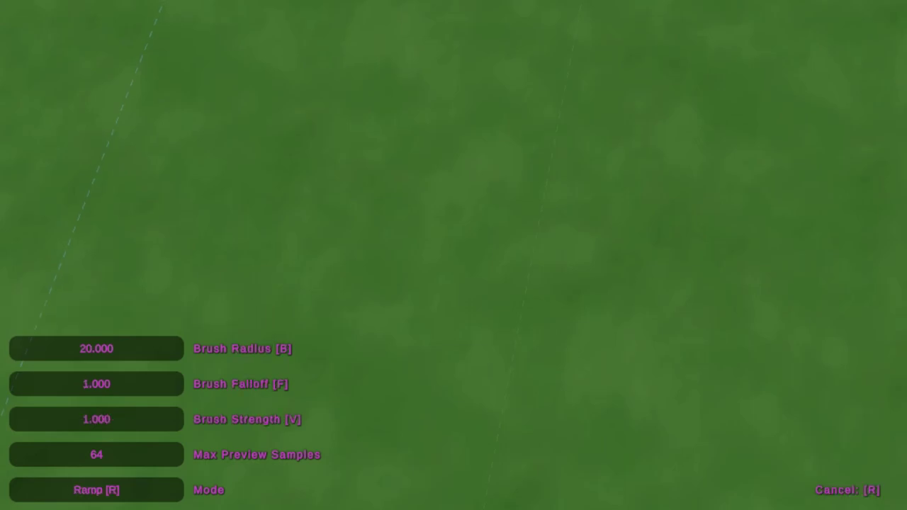
Raise the ground in the forest clearing with several Raise/Lower strokes at radius 20, falloff 1 and strength 1.
key("s")
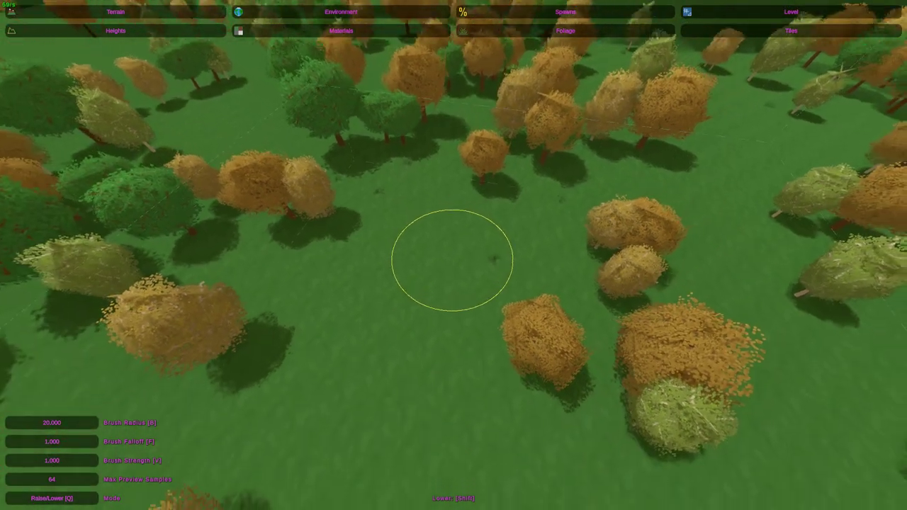
right_click_drag(453, 255, 414, 230)
left_click(445, 261)
mouse_move(446, 262)
left_mouse_down()
mouse_move(426, 255)
mouse_move(365, 271)
left_mouse_up()
key("s")
right_click_drag(366, 272, 458, 260)
mouse_move(458, 260)
left_mouse_down()
mouse_move(486, 249)
mouse_move(562, 286)
mouse_move(471, 277)
left_mouse_up()
mouse_move(471, 277)
right_mouse_down()
mouse_move(490, 280)
mouse_move(455, 260)
right_mouse_up()
Lower the ground in the forest with two strokes of the inverted Raise/Lower brush.
key("w")
mouse_move(455, 261)
left_mouse_down("shift")
mouse_move(421, 259)
mouse_move(512, 229)
mouse_move(471, 156)
mouse_move(468, 221)
mouse_move(501, 264)
left_mouse_up("shift")
mouse_move(451, 303)
left_mouse_down("shift")
mouse_move(496, 322)
mouse_move(531, 237)
mouse_move(407, 305)
left_mouse_up("shift")
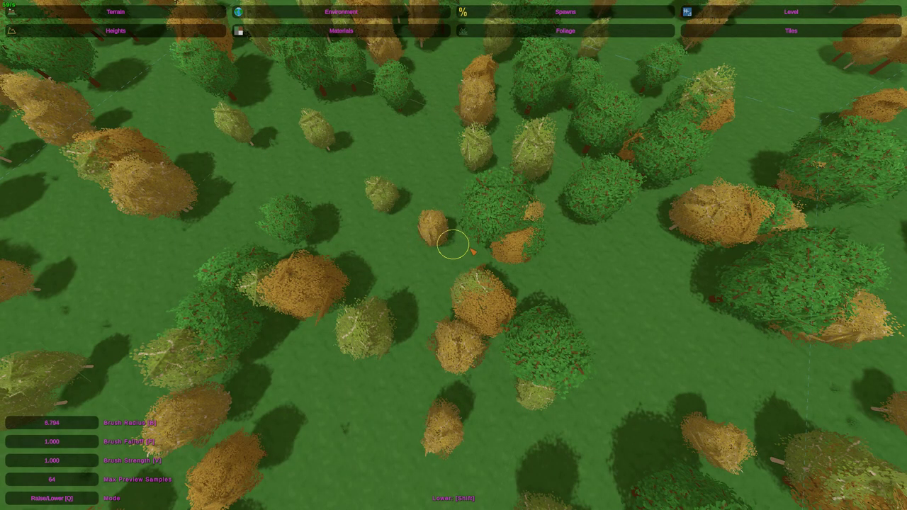
Enlarge the height brush radius to about 66.6.
key("b")
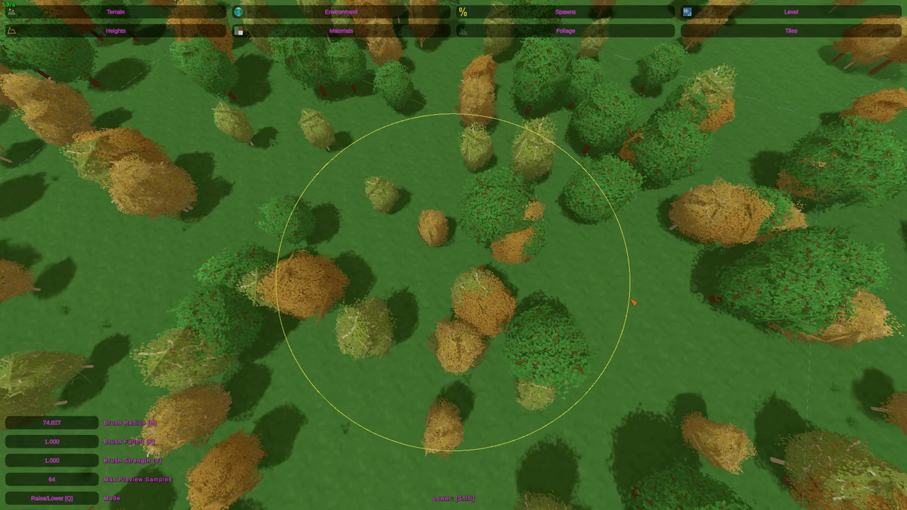
key("b")
left_click(615, 293)
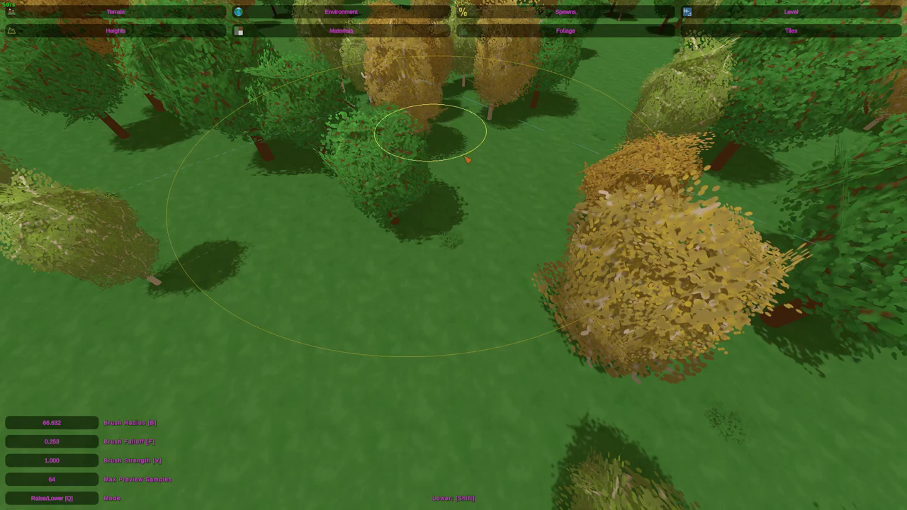
Set the brush falloff to 1 and raise a steep, flat-topped column in the forest.
key("f")
key("q")
mouse_move(522, 185)
right_mouse_down()
mouse_move(457, 277)
mouse_move(453, 255)
right_mouse_up()
key("f")
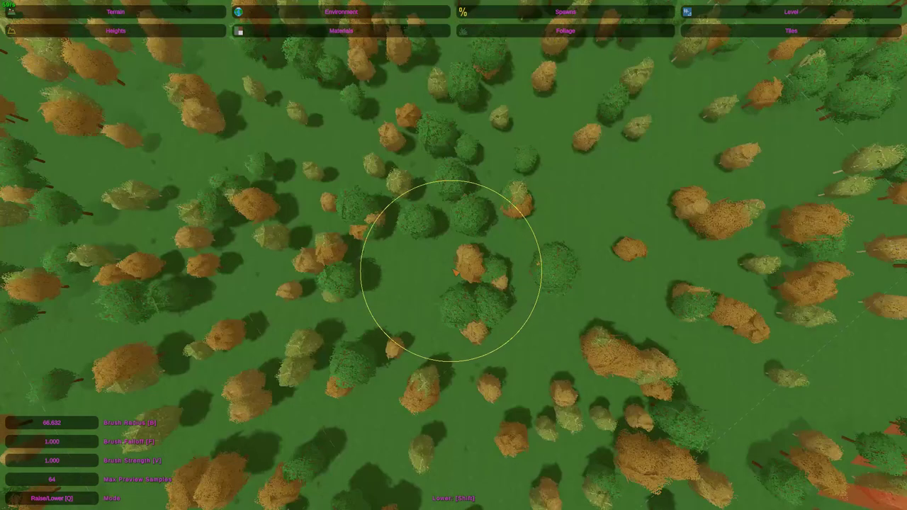
left_click_drag(454, 270, 454, 269)
right_click_drag(455, 269, 453, 212)
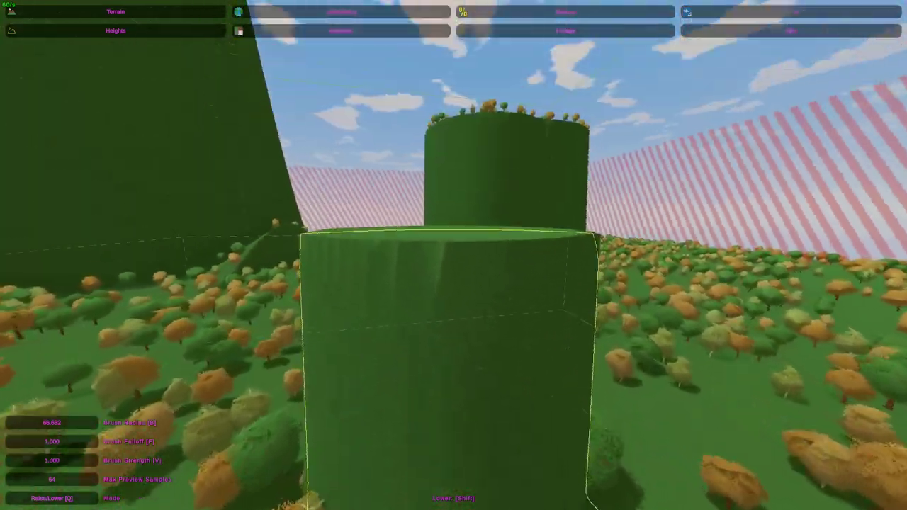
Reduce the brush falloff to about 0.08 and raise a pointed cone-shaped hill among the trees.
key("s")
right_click_drag(454, 256, 454, 337)
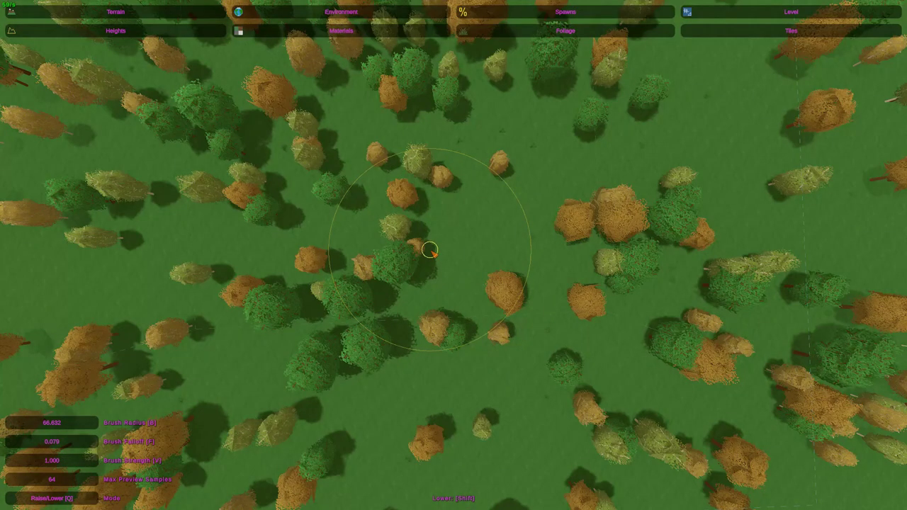
left_click_drag(430, 250, 432, 253)
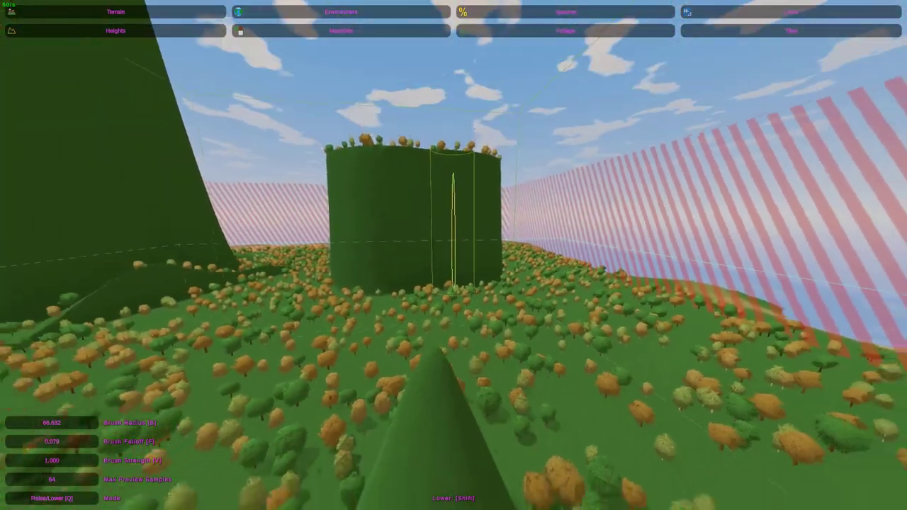
key("s")
right_click_drag(454, 255, 496, 255)
key("w")
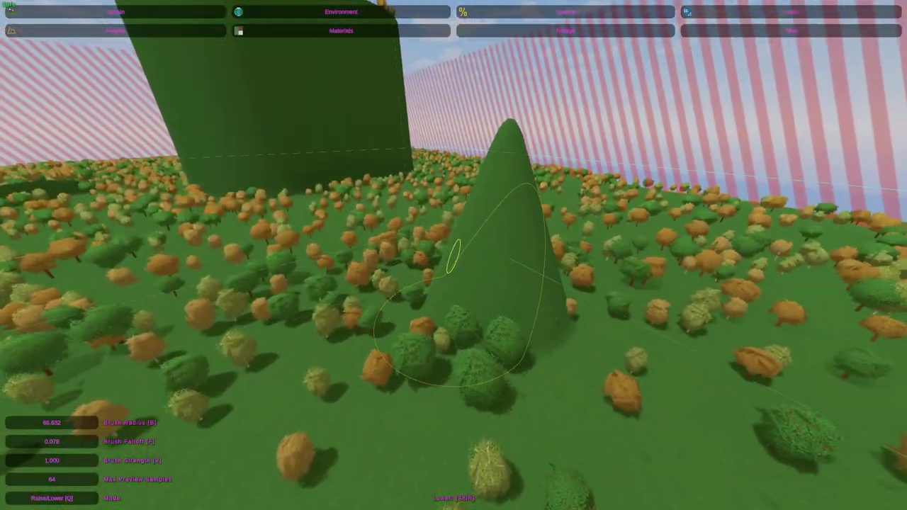
Set the brush falloff to about 0.657, reduce the strength to about 0.448, and raise the ground among the trees.
key("Home")
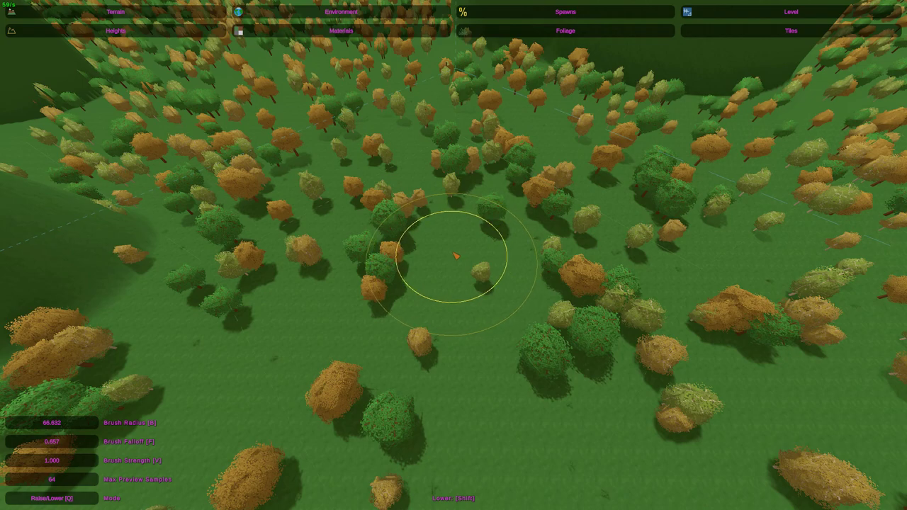
key("v")
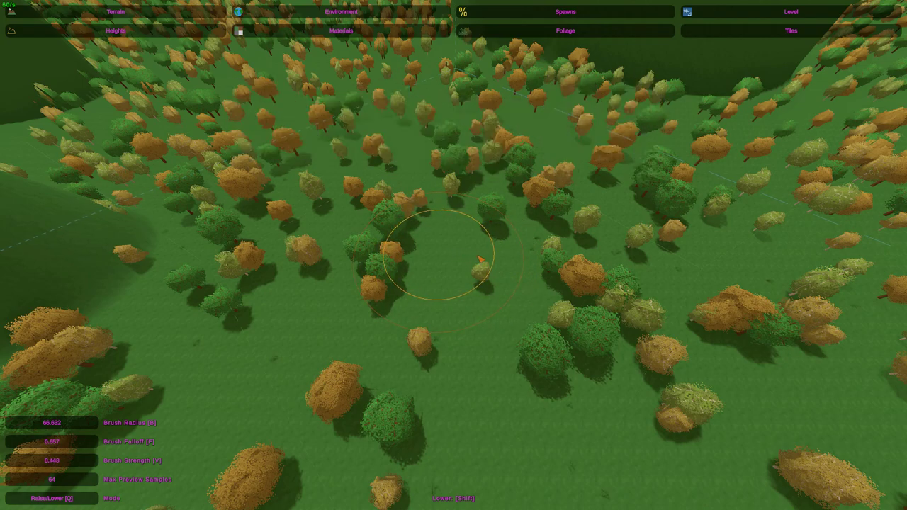
left_click_drag(482, 258, 470, 227)
right_click_drag(470, 228, 432, 170)
mouse_move(453, 255)
right_mouse_down()
mouse_move(478, 272)
mouse_move(455, 261)
right_mouse_up()
key("a")
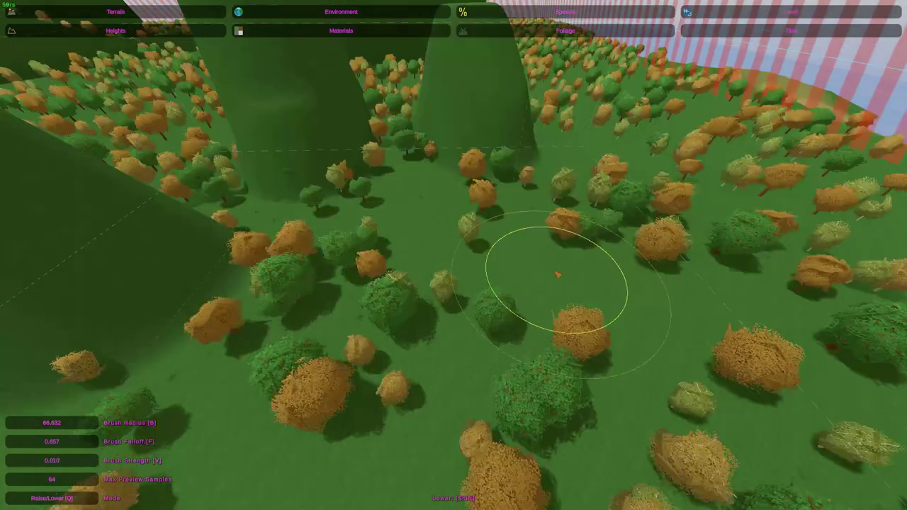
Set Max Preview Samples to 2000 for the height brush.
right_click_drag(557, 274, 453, 213)
key("w")
mouse_move(453, 255)
right_mouse_down()
mouse_move(454, 199)
mouse_move(458, 262)
right_mouse_up()
key("w")
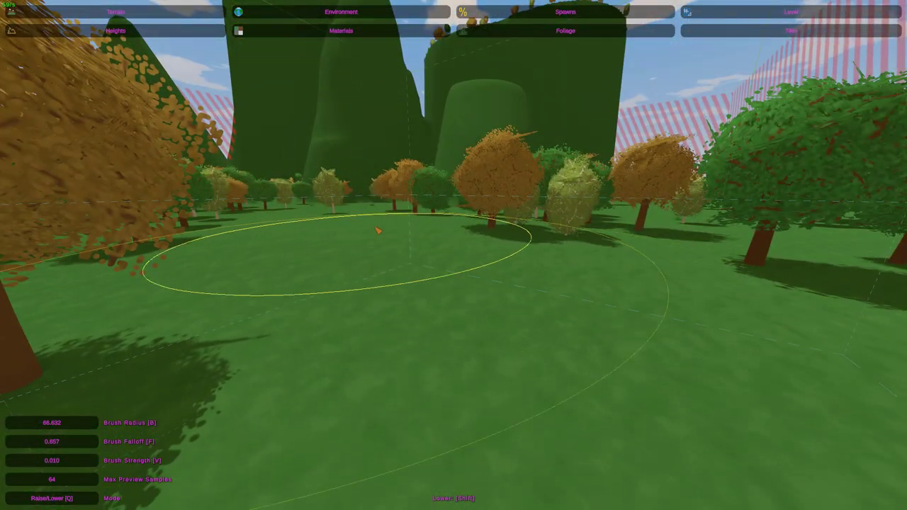
left_click(69, 481)
type("20")
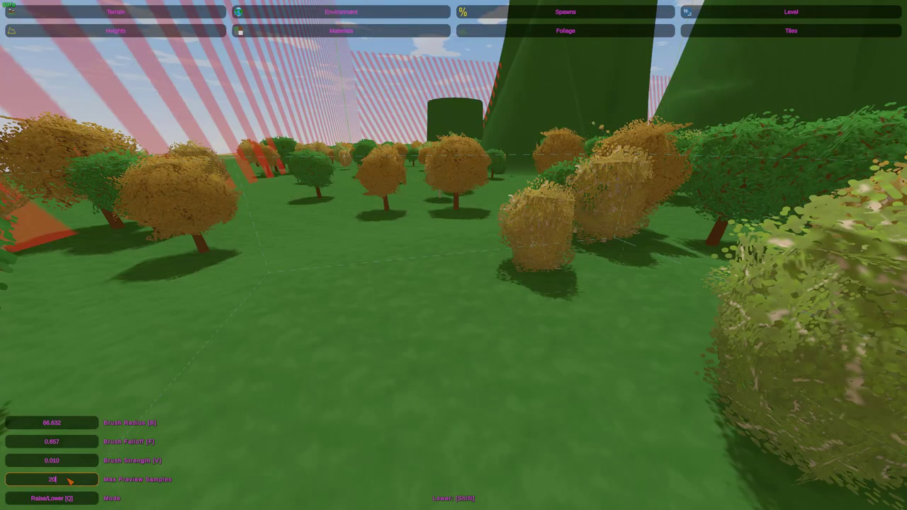
type("00")
key("Return")
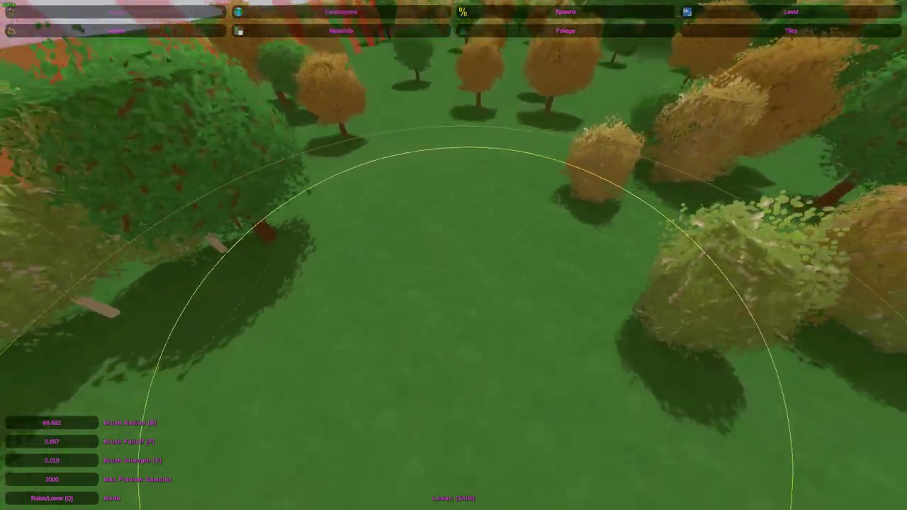
Reduce the brush falloff to about 0.04, set the strength to about 0.026, and stroke the ground between the trees.
right_click_drag(453, 255, 429, 269)
key("s")
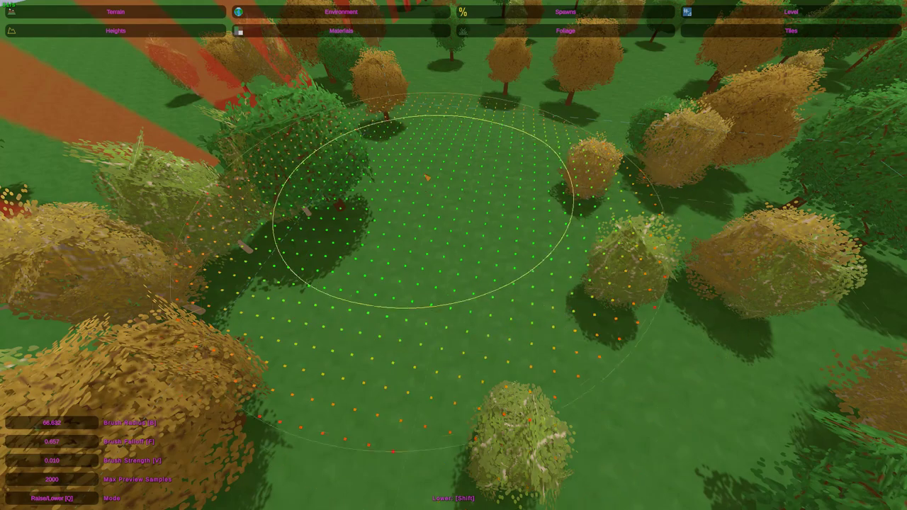
key("f")
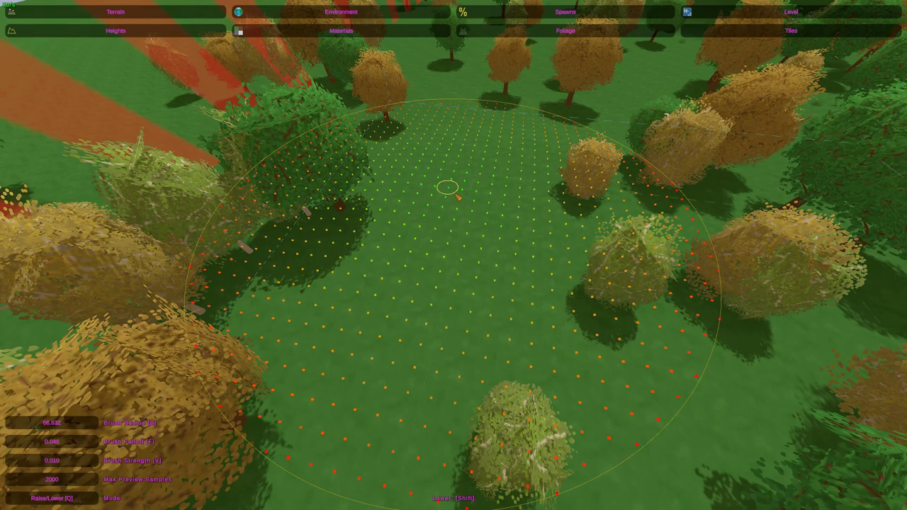
key("v")
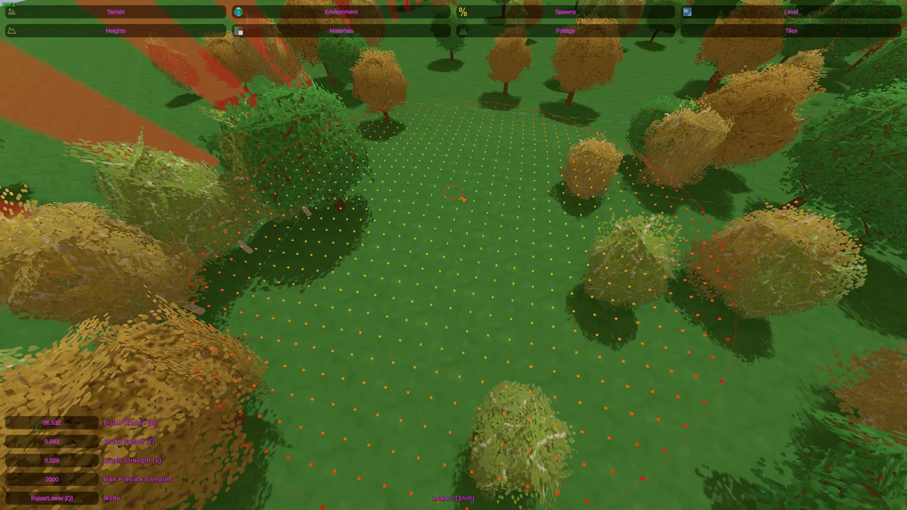
left_click_drag(459, 196, 462, 189)
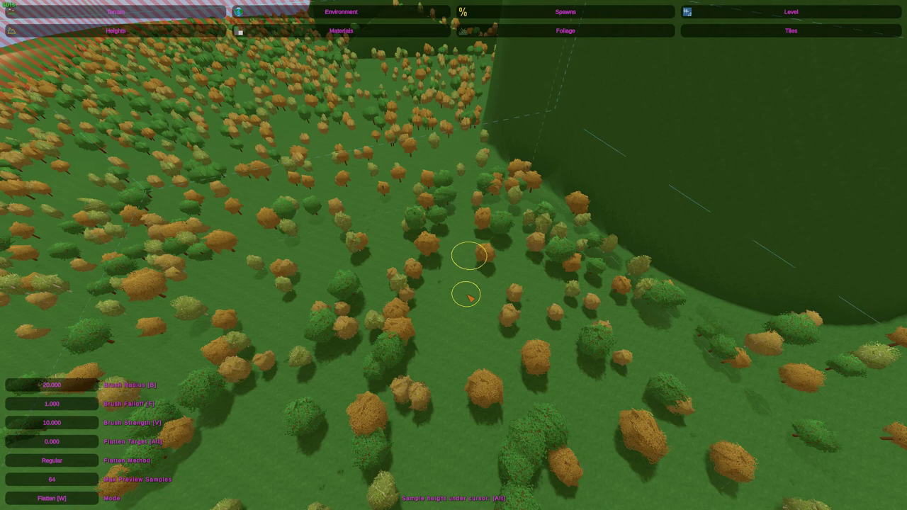
Flatten a ring-shaped trench among the trees with the Regular method, target height 0, radius 20 and strength 10.
mouse_move(383, 298)
left_mouse_down()
mouse_move(465, 324)
mouse_move(459, 260)
left_mouse_up()
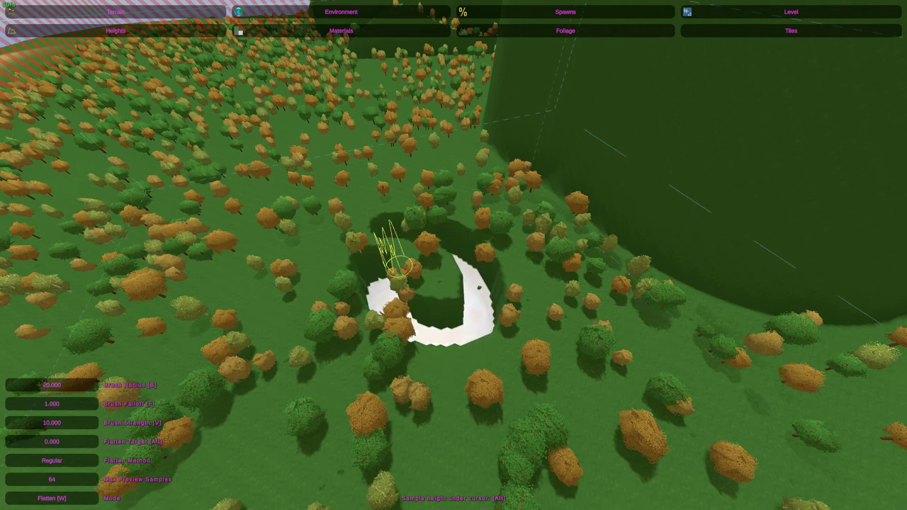
right_click_drag(398, 312, 454, 253)
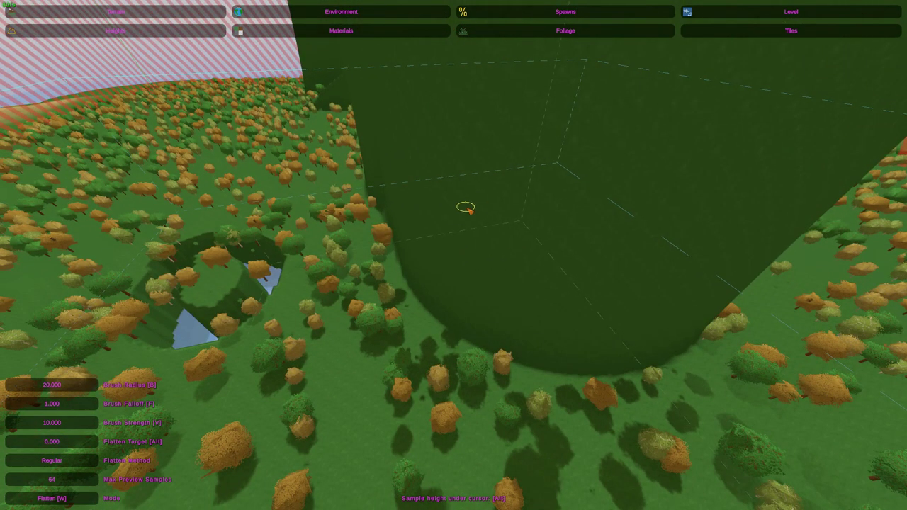
Sample the cliff's height as a flatten target of 370.875 and flatten a spot among the trees to it.
key("alt")
mouse_move(447, 261)
left_mouse_down()
mouse_move(370, 231)
mouse_move(239, 231)
mouse_move(409, 307)
mouse_move(452, 263)
left_mouse_up()
right_click_drag(452, 262, 459, 256)
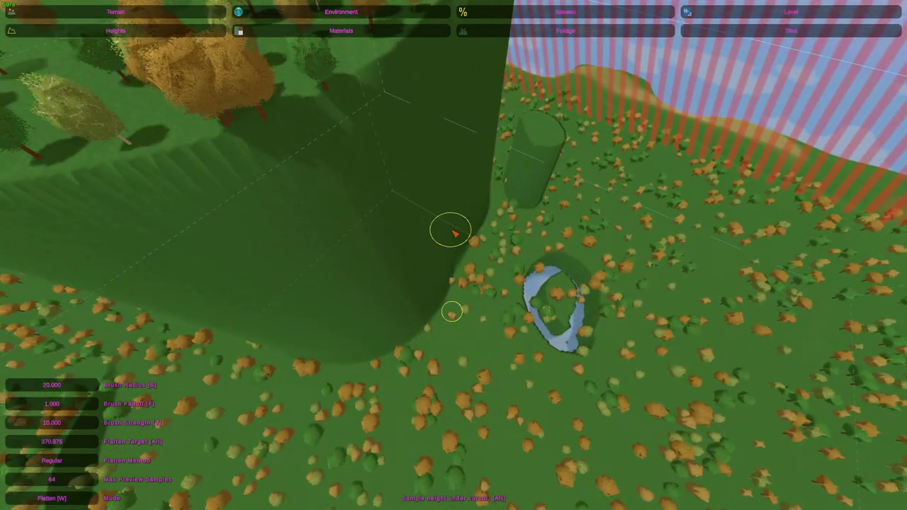
Flatten the cliff side and the ground at its foot, using 193.195 as the sampled flatten target.
mouse_move(449, 227)
left_mouse_down()
mouse_move(446, 196)
mouse_move(489, 173)
mouse_move(445, 162)
mouse_move(411, 177)
mouse_move(419, 210)
mouse_move(439, 202)
mouse_move(366, 233)
mouse_move(419, 166)
mouse_move(364, 166)
mouse_move(404, 177)
left_mouse_up()
right_click_drag(404, 177, 460, 257)
left_click_drag(449, 304, 558, 263)
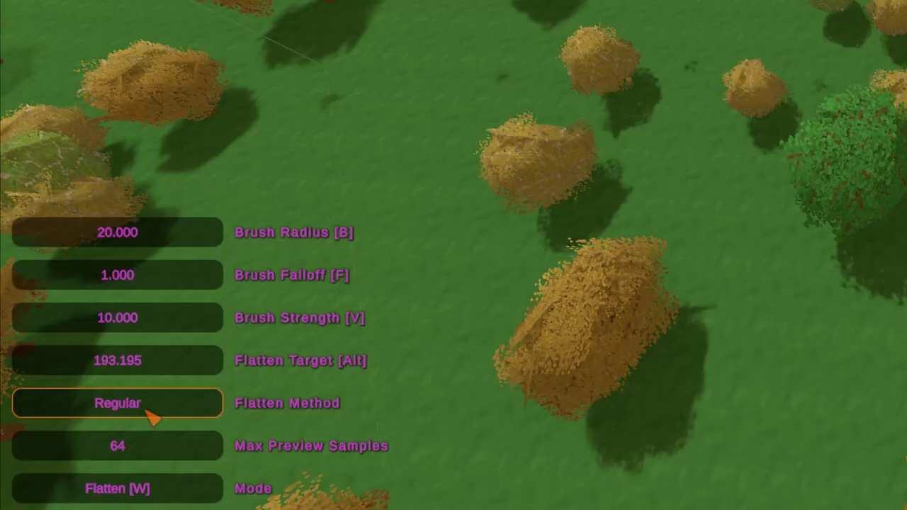
Try the Min and Max flatten methods at the cliff's base with the flatten target at 193.195.
left_click(149, 407)
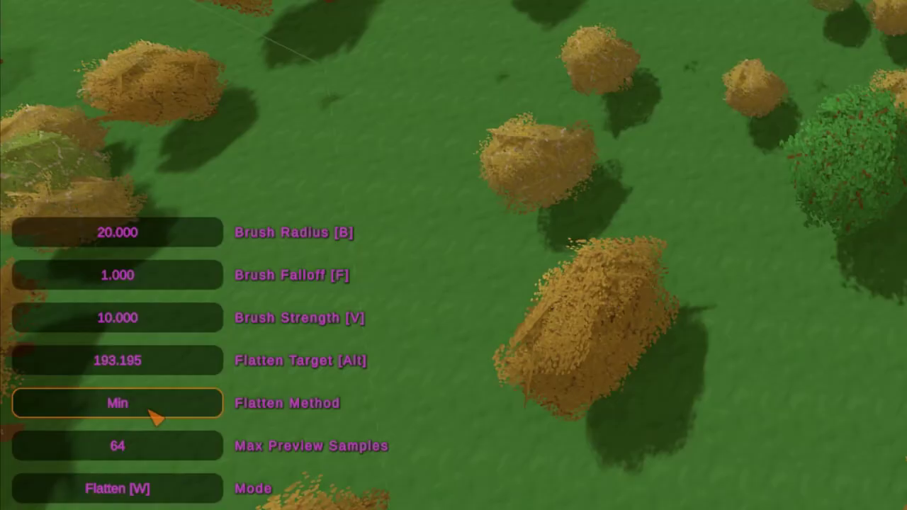
mouse_move(343, 335)
left_mouse_down()
mouse_move(461, 297)
mouse_move(512, 338)
mouse_move(401, 330)
mouse_move(510, 258)
mouse_move(534, 343)
left_mouse_up()
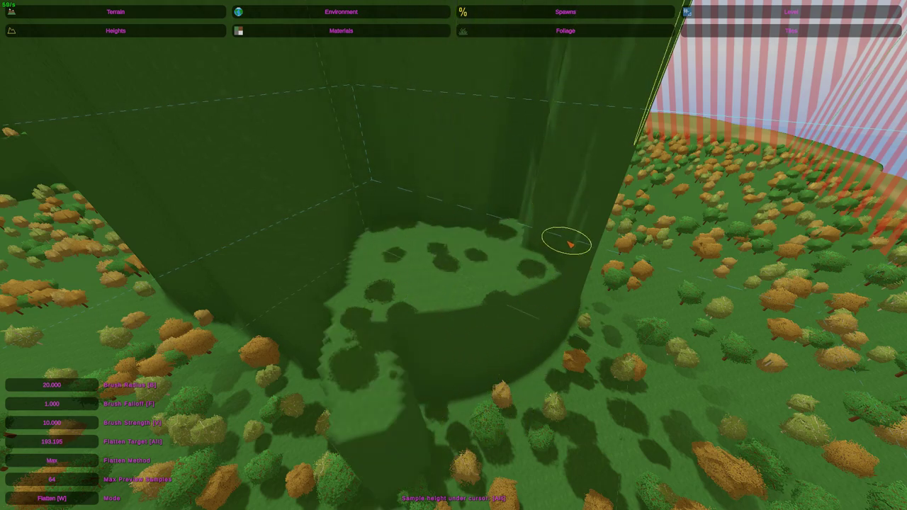
mouse_move(570, 243)
left_mouse_down()
mouse_move(504, 353)
mouse_move(376, 327)
left_mouse_up()
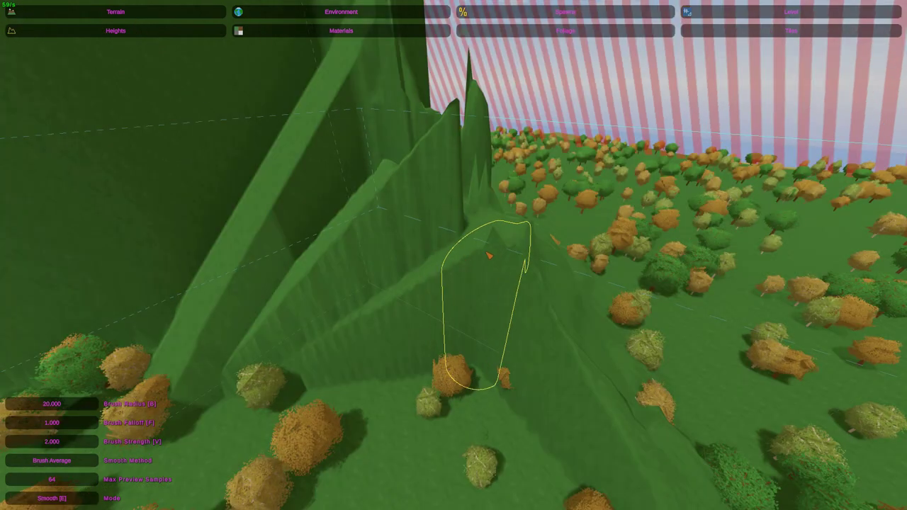
Smooth the jagged ridges beside the cliff in Smooth mode with Brush Average, radius 20 and strength 2.
mouse_move(489, 256)
left_mouse_down()
mouse_move(534, 284)
mouse_move(427, 314)
mouse_move(498, 324)
mouse_move(392, 337)
mouse_move(405, 227)
mouse_move(336, 298)
mouse_move(267, 324)
mouse_move(299, 348)
mouse_move(447, 375)
mouse_move(468, 283)
mouse_move(578, 424)
mouse_move(525, 355)
left_mouse_up()
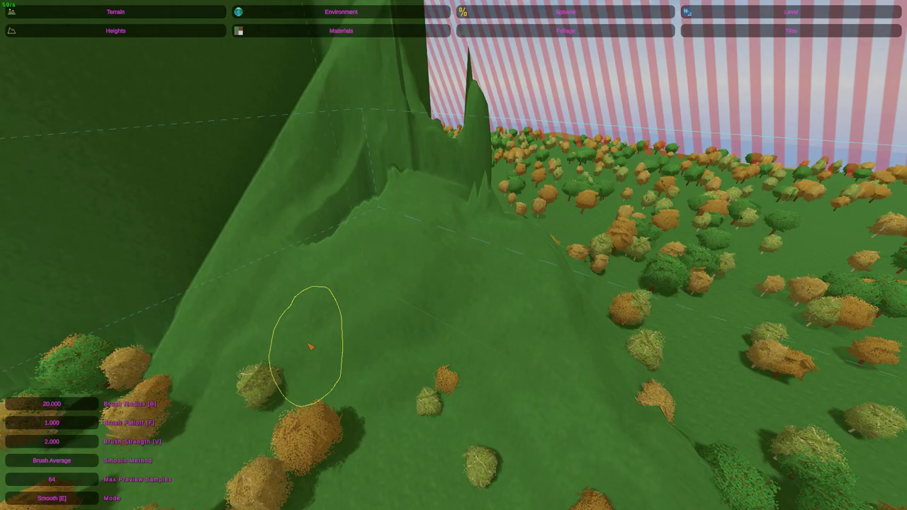
mouse_move(376, 221)
left_mouse_down()
mouse_move(344, 196)
mouse_move(340, 243)
left_mouse_up()
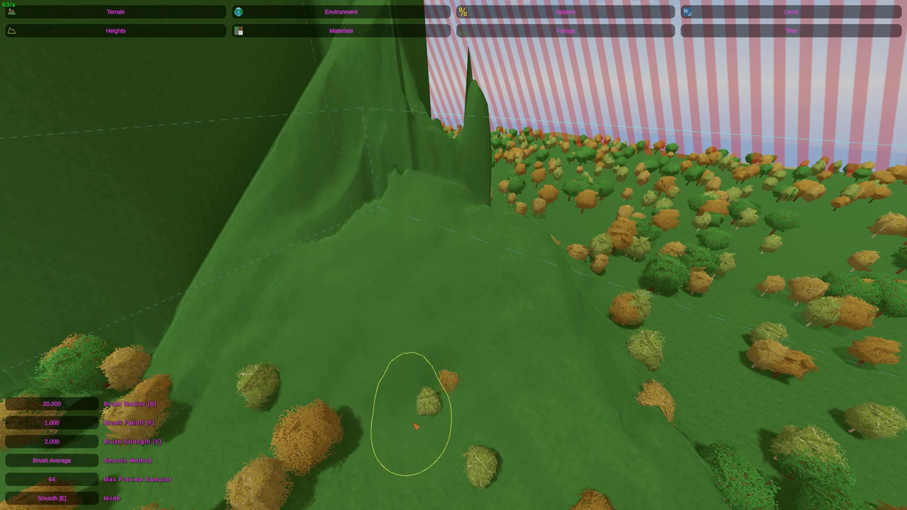
right_click_drag(454, 255, 397, 205)
key("s")
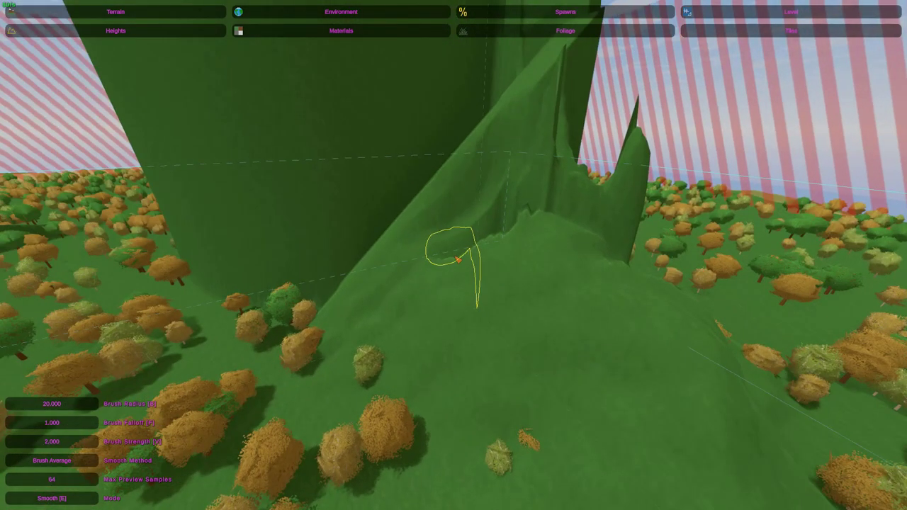
Undo the smoothing of the ridges beside the cliff.
key("ctrl+z")
mouse_move(447, 285)
right_mouse_down()
mouse_move(489, 312)
mouse_move(446, 298)
right_mouse_up()
key("s")
mouse_move(453, 255)
right_mouse_down()
mouse_move(453, 239)
mouse_move(457, 248)
right_mouse_up()
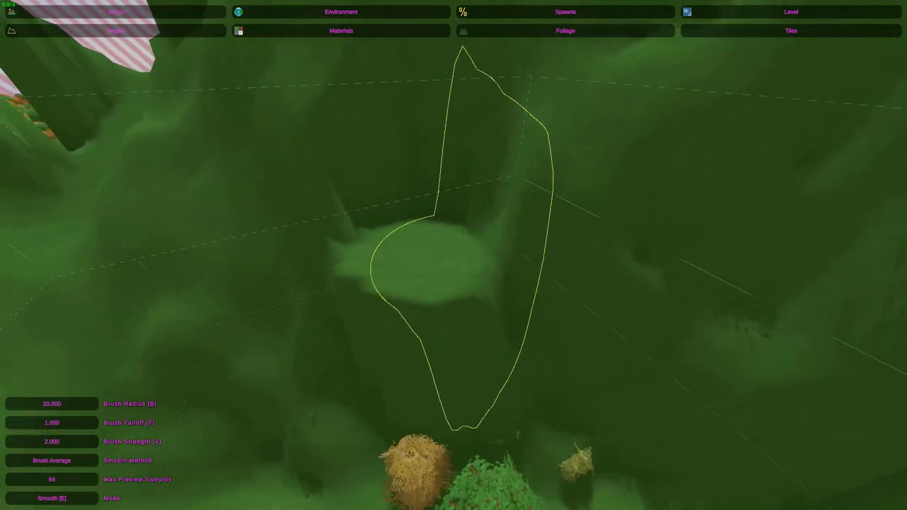
Smooth the rough ledge and slopes around the cliff's base using the Brush Average method at strength 2.
right_click_drag(453, 255, 354, 238)
mouse_move(406, 247)
left_mouse_down()
mouse_move(399, 252)
mouse_move(439, 259)
mouse_move(412, 248)
left_mouse_up()
mouse_move(316, 247)
left_mouse_down()
mouse_move(259, 247)
mouse_move(243, 232)
mouse_move(350, 219)
mouse_move(398, 166)
mouse_move(490, 143)
mouse_move(620, 168)
mouse_move(425, 283)
mouse_move(336, 364)
mouse_move(289, 378)
mouse_move(237, 356)
left_mouse_up()
mouse_move(238, 357)
right_mouse_down()
mouse_move(453, 255)
mouse_move(453, 320)
right_mouse_up()
left_click_drag(453, 319, 570, 316)
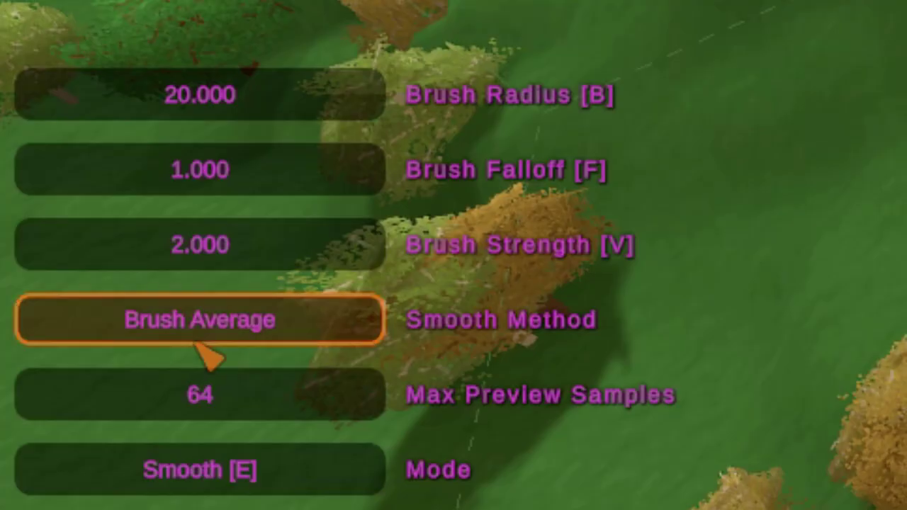
Set the smooth method to Pixel Average and examine the terrain along the tile border near the water.
left_click(51, 465)
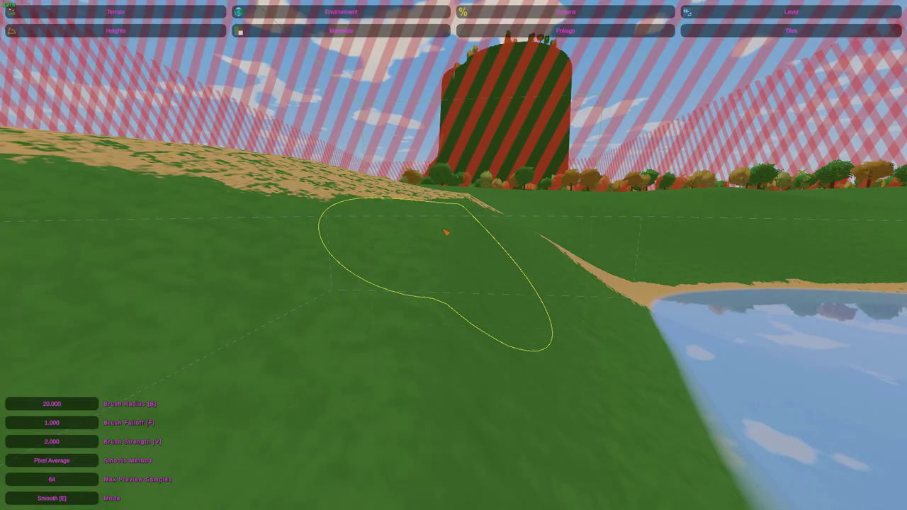
mouse_move(446, 232)
right_mouse_down()
mouse_move(432, 272)
mouse_move(481, 141)
mouse_move(446, 212)
right_mouse_up()
right_click_drag(453, 255, 468, 224)
right_click_drag(457, 260, 457, 254)
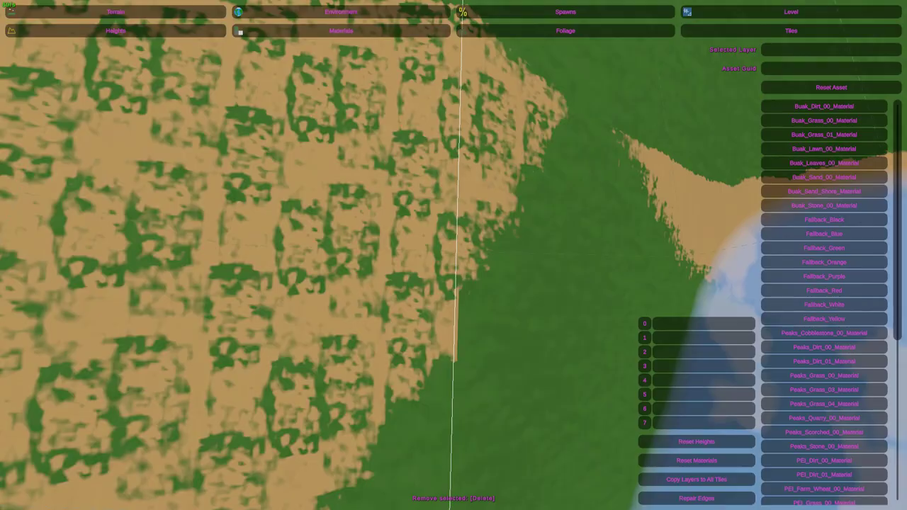
key("s")
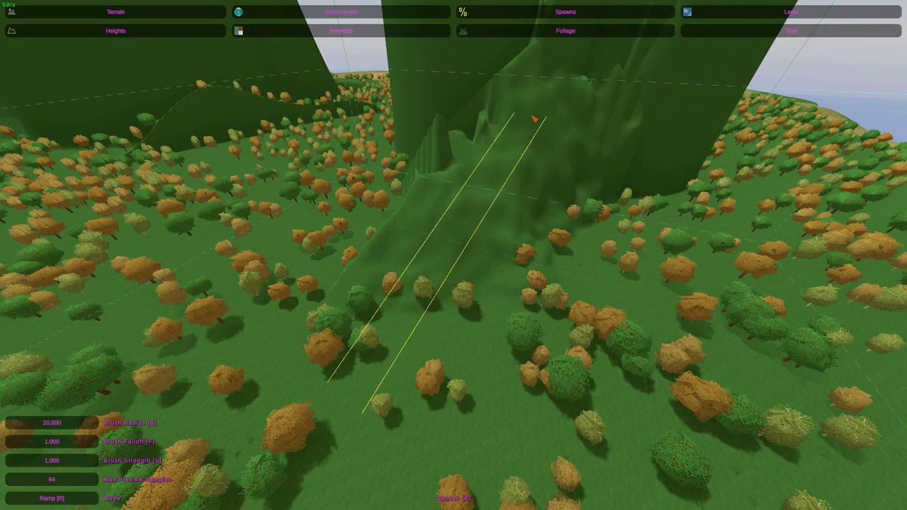
Build connected ramps from the ground up and along the cliff in Ramp mode with radius 20 and falloff 1.
left_click_drag(535, 119, 541, 108)
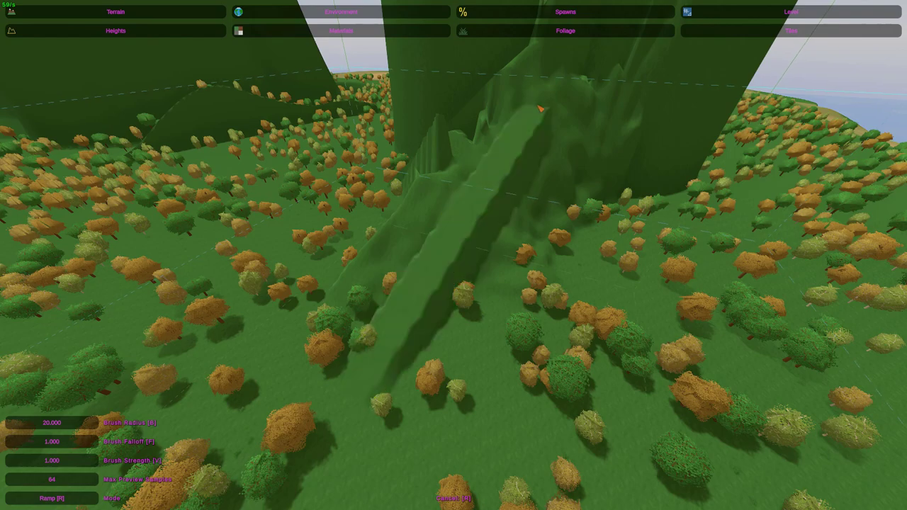
left_click_drag(611, 97, 633, 88)
mouse_move(633, 87)
right_mouse_down()
mouse_move(610, 14)
mouse_move(708, 50)
right_mouse_up()
key("w")
key("s")
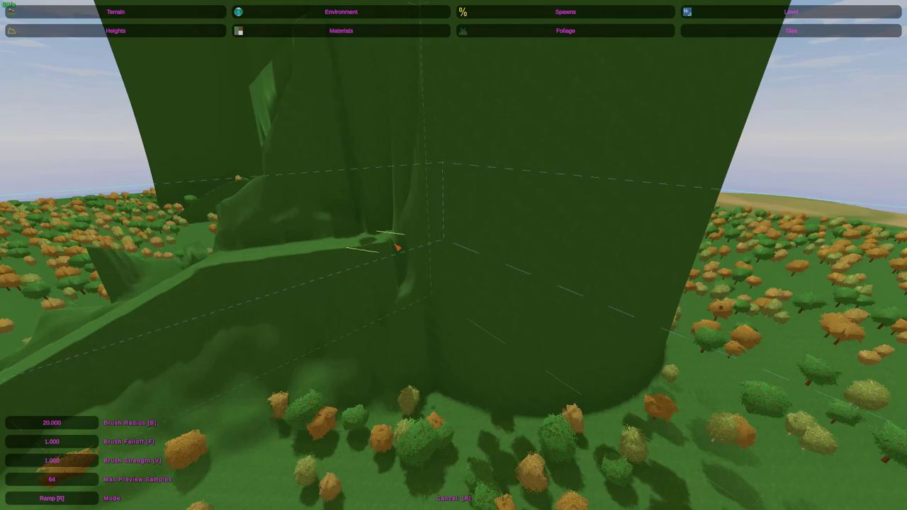
left_click_drag(551, 271, 558, 268)
Reduce the ramp brush falloff to about 0.263 and shape a gentler-sided ramp beside the ridges.
mouse_move(559, 267)
right_mouse_down()
mouse_move(508, 273)
mouse_move(340, 326)
mouse_move(515, 340)
right_mouse_up()
key("w")
key("a")
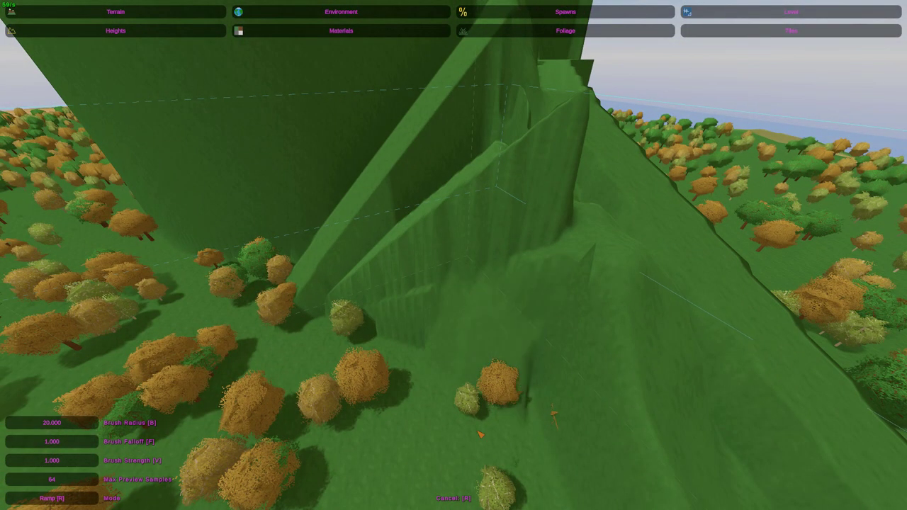
key("f")
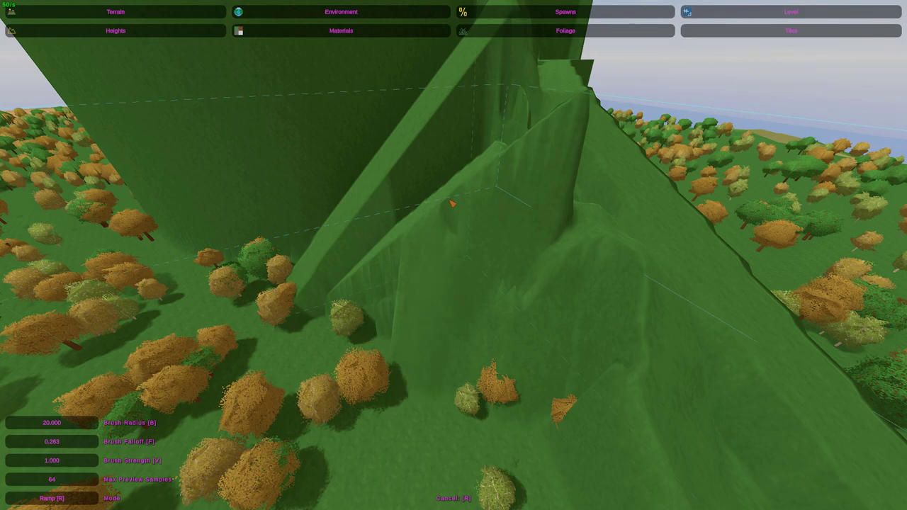
right_click_drag(494, 249, 425, 275)
key("d")
Extend the ramp path in successive segments so that it wraps around the side of the cliff.
left_click_drag(425, 275, 673, 292)
right_click_drag(673, 292, 641, 283)
key("d")
right_click_drag(454, 255, 450, 241)
left_click_drag(344, 304, 432, 286)
right_click_drag(433, 285, 403, 290)
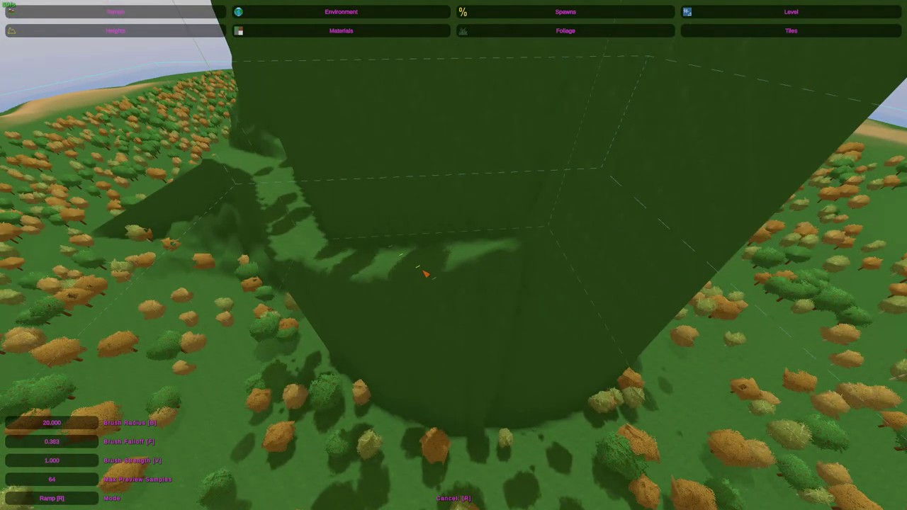
left_click_drag(445, 266, 556, 230)
right_click_drag(432, 265, 432, 265)
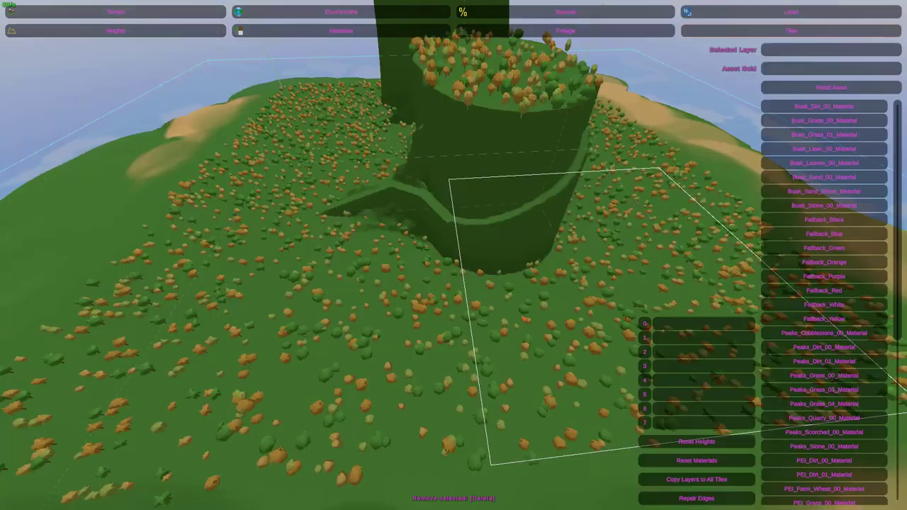
Select the terrain tile beside the cliff and reset its heights to zero.
left_click(567, 298)
right_click_drag(567, 298, 411, 319)
key("d")
right_click_drag(479, 285, 478, 306)
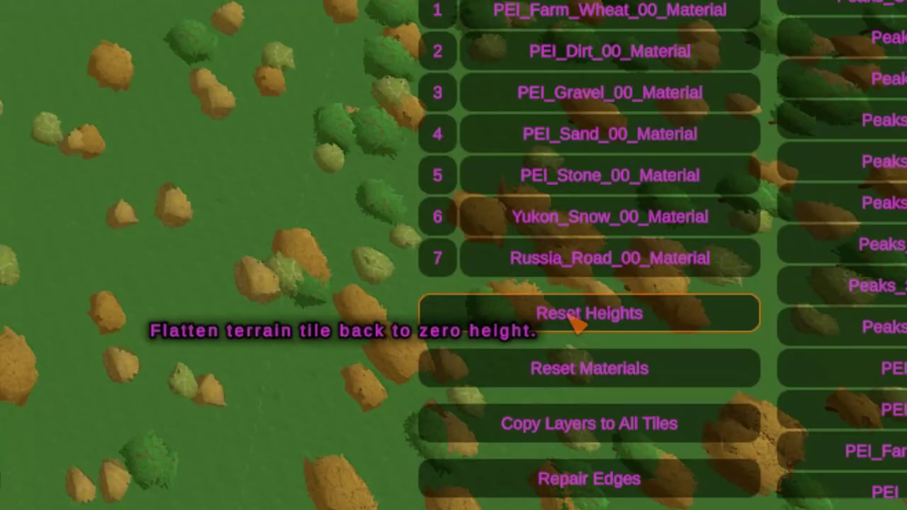
left_click(569, 317)
Open the terrain material painting tools and step through their brush modes, including Smooth.
right_click_drag(453, 255, 538, 255)
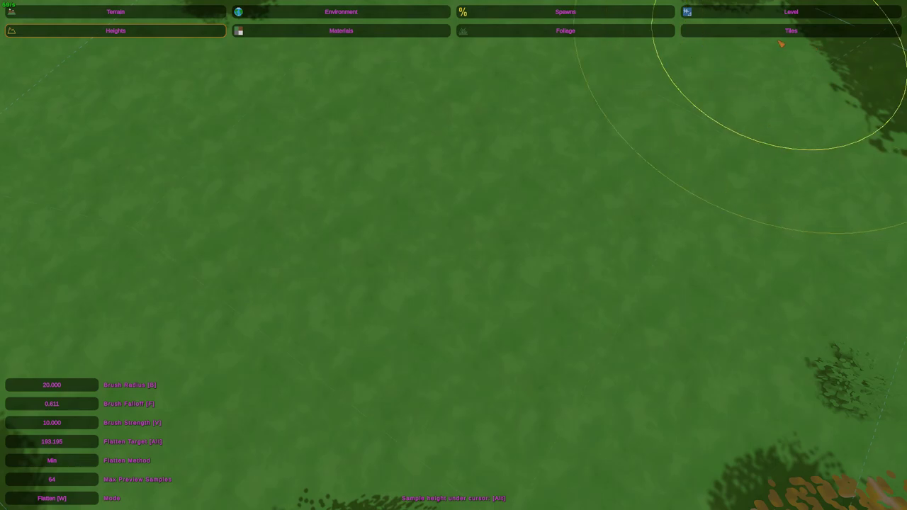
left_click(320, 31)
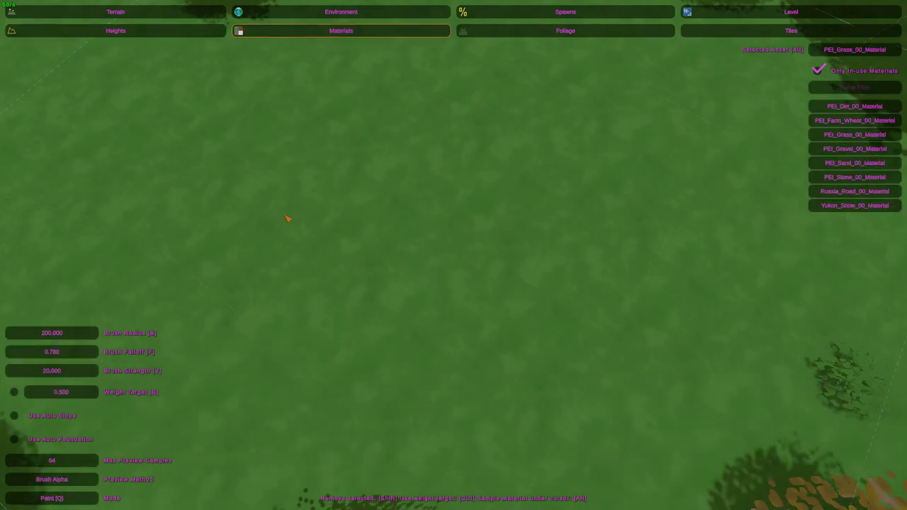
key("w")
key("e")
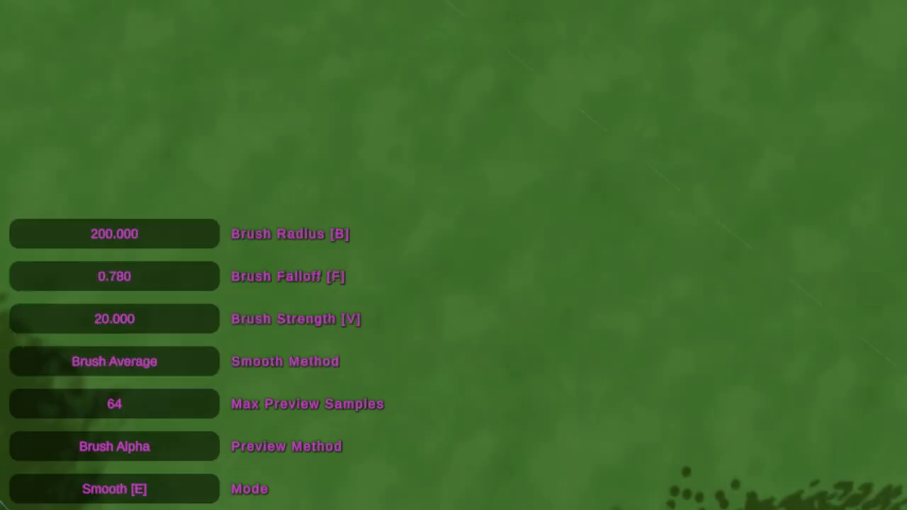
key("r")
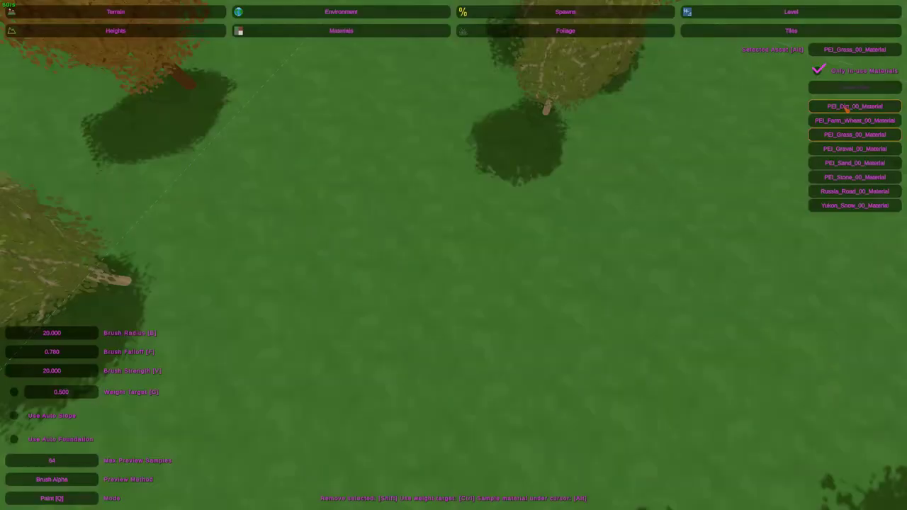
Paint a wide patch of PEI_Dirt_00_Material among the trees with brush radius 20 and strength 20.
left_click(845, 105)
mouse_move(525, 309)
left_mouse_down()
mouse_move(546, 74)
mouse_move(666, 71)
left_mouse_up()
right_click_drag(666, 71, 427, 266)
key("s")
left_click_drag(609, 191, 673, 198)
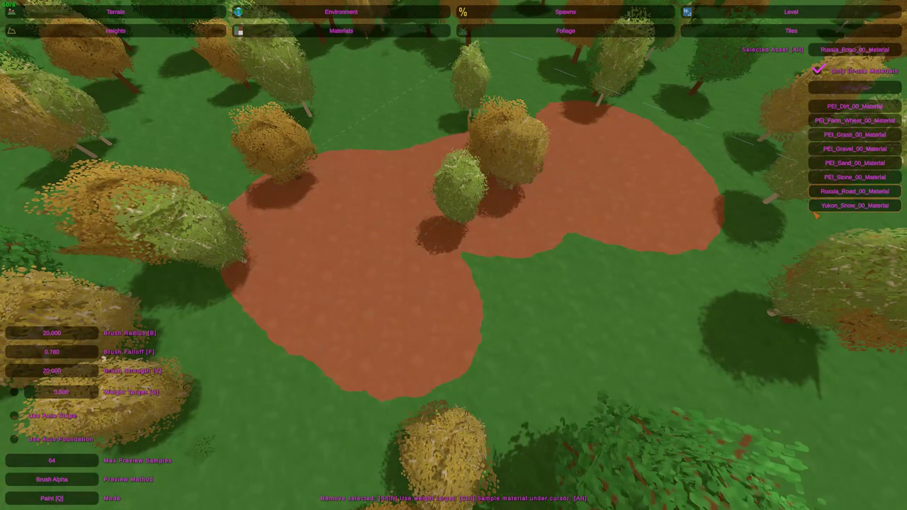
Paint a patch of Russia_Road_00_Material along the edge of the dirt patch.
left_click_drag(605, 306, 678, 234)
right_click_drag(678, 234, 453, 298)
Paint a Yukon_Snow_00_Material patch beside the dirt and erase part of it with the brush's remove function.
left_click(845, 205)
mouse_move(419, 278)
left_mouse_down()
mouse_move(305, 212)
mouse_move(417, 303)
left_mouse_up()
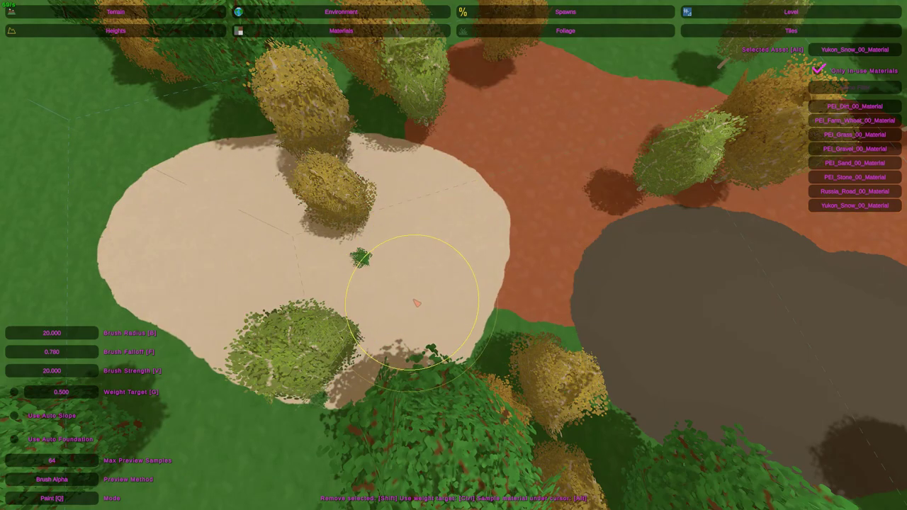
scroll(417, 303, "down", 2)
left_click_drag(314, 368, 300, 319, "shift")
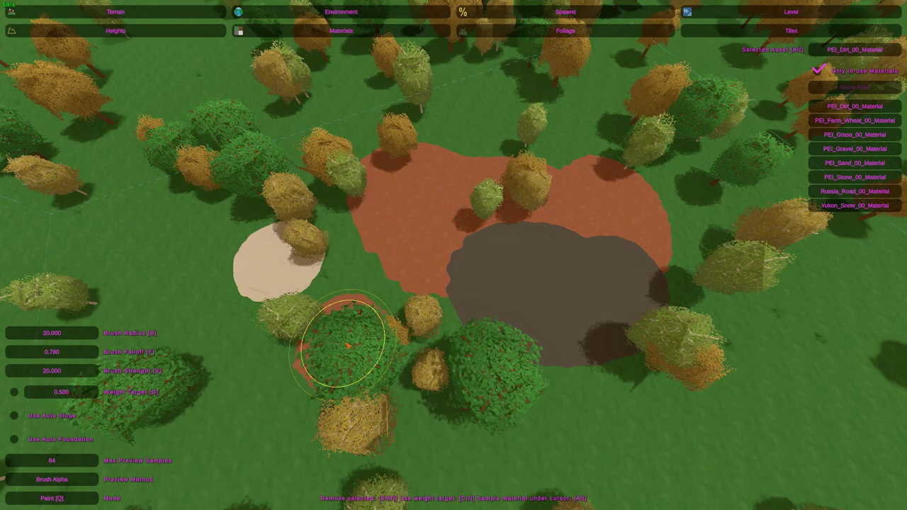
Extend the dirt patch with PEI_Dirt_00_Material and the dark patch with sampled Russia_Road_00_Material.
left_click_drag(347, 345, 380, 259)
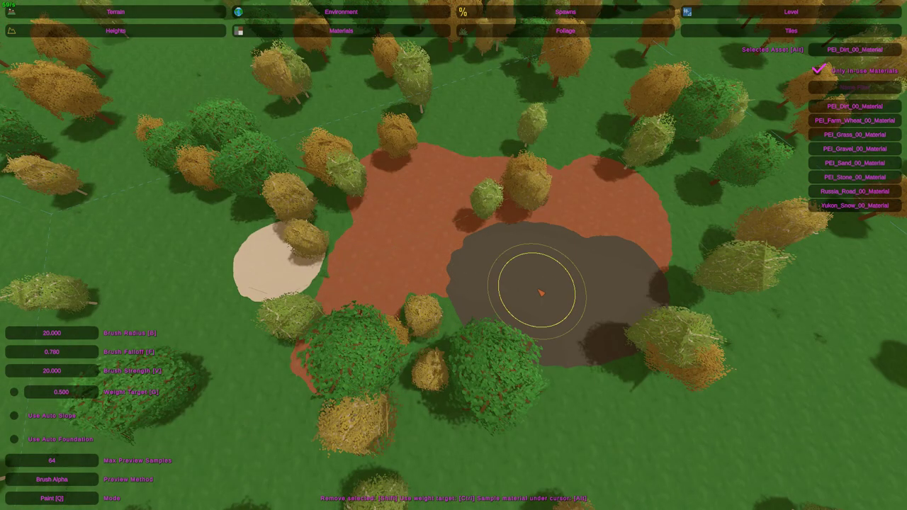
mouse_move(537, 410)
left_mouse_down()
mouse_move(541, 429)
mouse_move(557, 352)
left_mouse_up()
right_click_drag(557, 352, 391, 258)
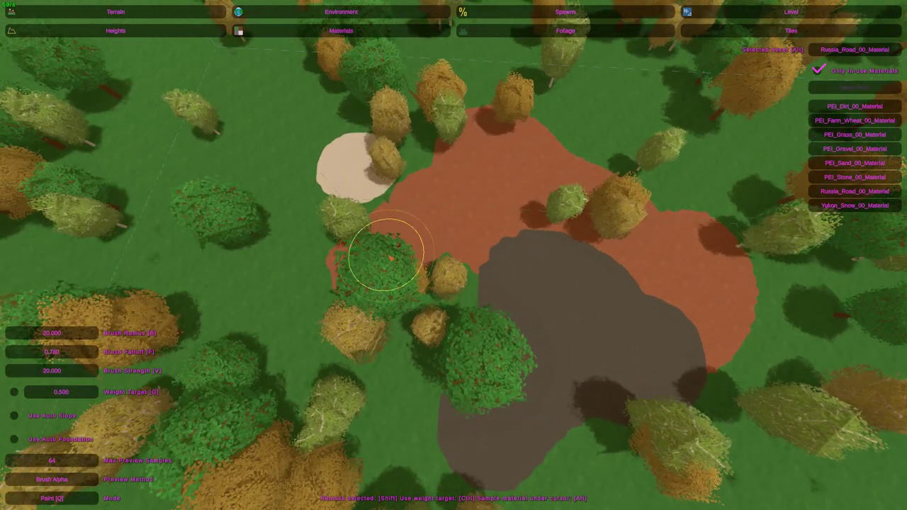
List all materials instead of only in-use ones, lower the brush strength to 0.1, and stroke the grass beside the dirt.
mouse_move(280, 152)
left_mouse_down()
mouse_move(227, 159)
mouse_move(275, 186)
left_mouse_up()
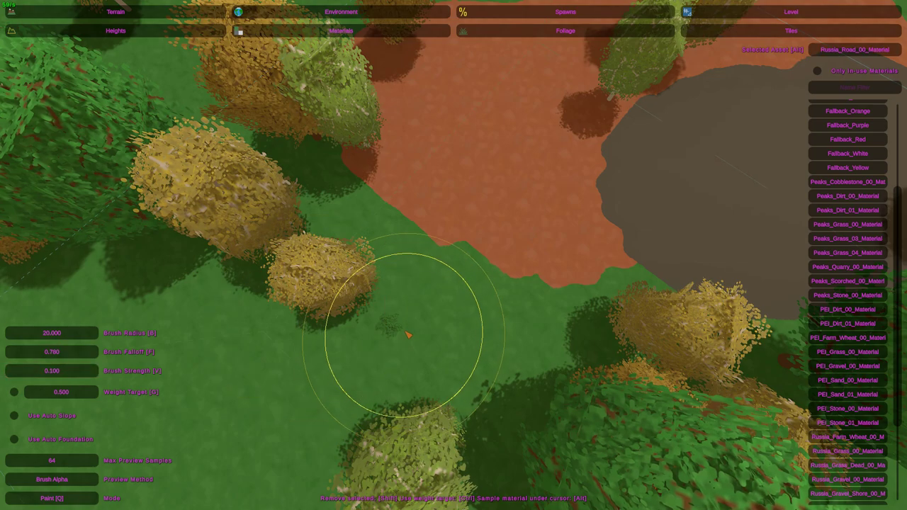
mouse_move(409, 336)
left_mouse_down()
mouse_move(392, 348)
mouse_move(418, 324)
mouse_move(409, 325)
mouse_move(457, 324)
left_mouse_up()
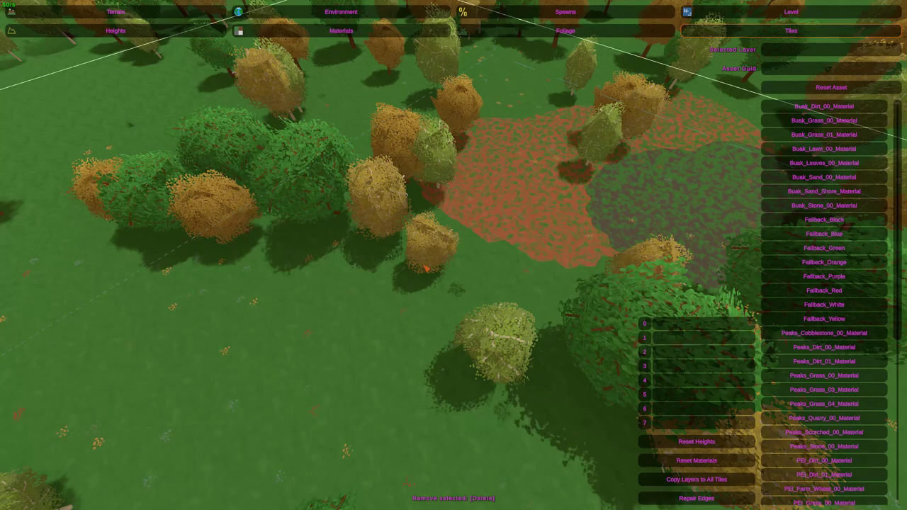
Select the painted tile, assign Russia_Grass_Dead_00_Material to layer 1, and reset the asset of layer 7.
left_click(426, 268)
right_click_drag(426, 268, 355, 376)
key("w")
right_click_drag(453, 255, 567, 264)
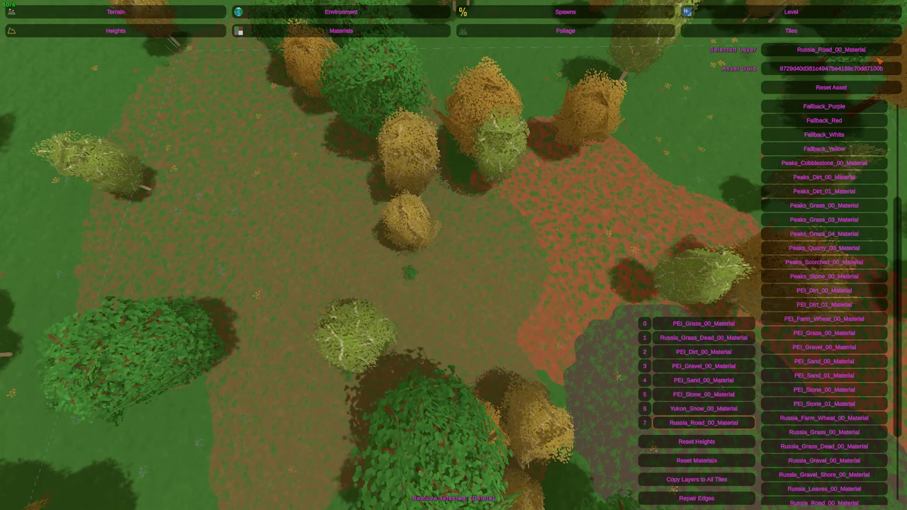
left_click(821, 88)
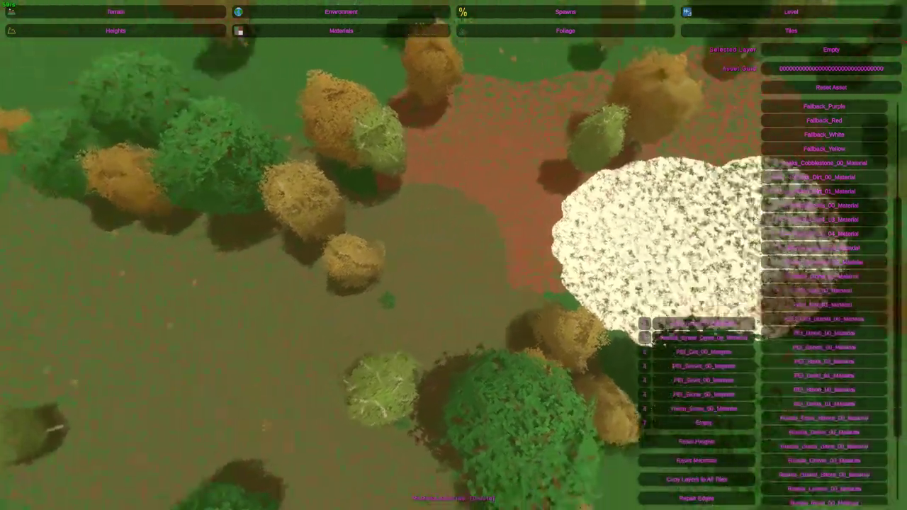
Assign Russia_Leaves_00_Material to layer 7 of the selected tile, and reset the tile's materials to the first layer.
key("w")
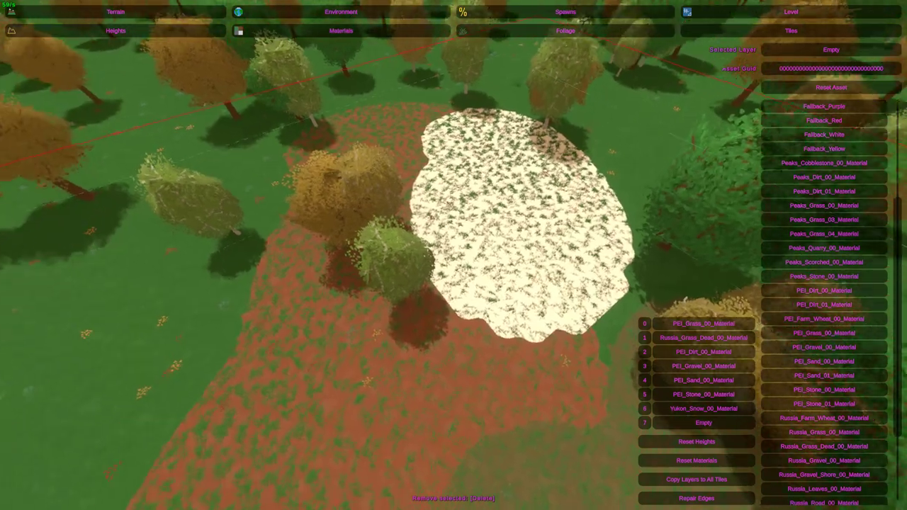
left_click(824, 489)
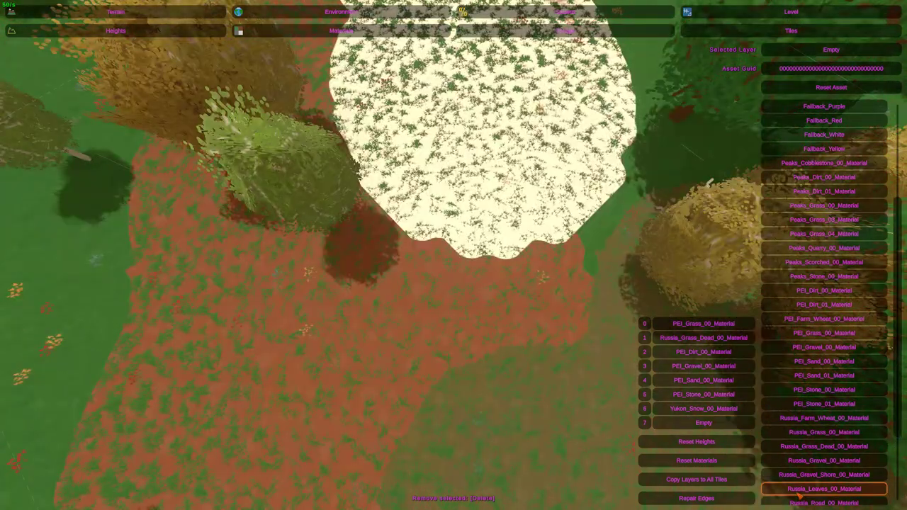
right_click_drag(784, 485, 784, 375)
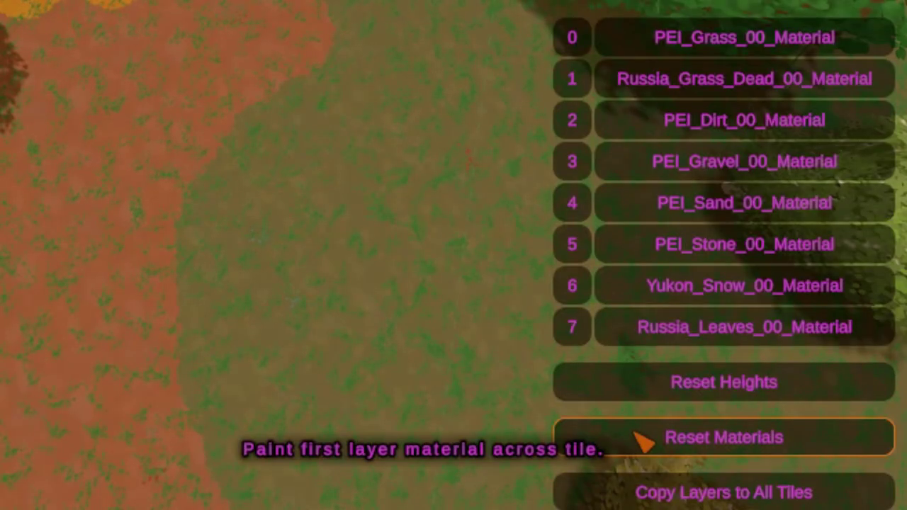
left_click(635, 437)
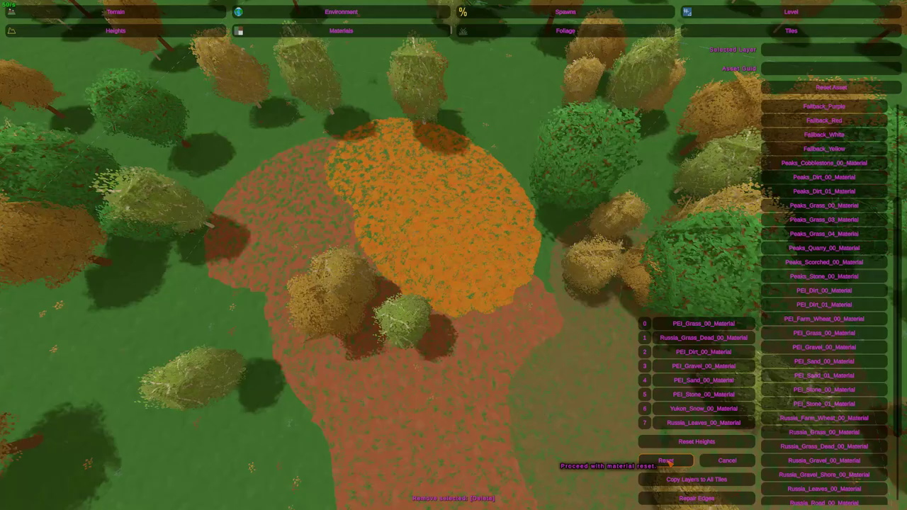
left_click(668, 462)
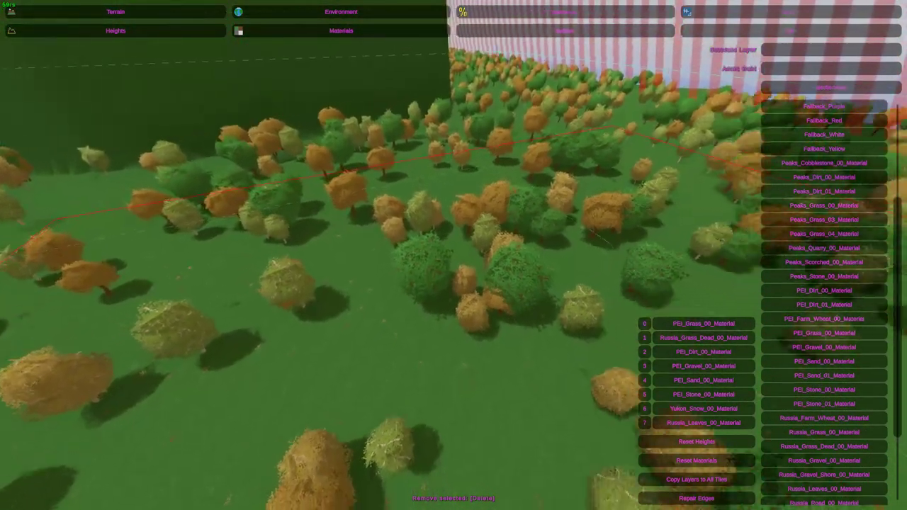
Try smoothing the dirt and sand border across the tile edge with Brush Average, radius 20, falloff 0.780 and strength 20.
right_click_drag(454, 255, 531, 286)
key("s")
right_click_drag(453, 255, 454, 318)
key("s")
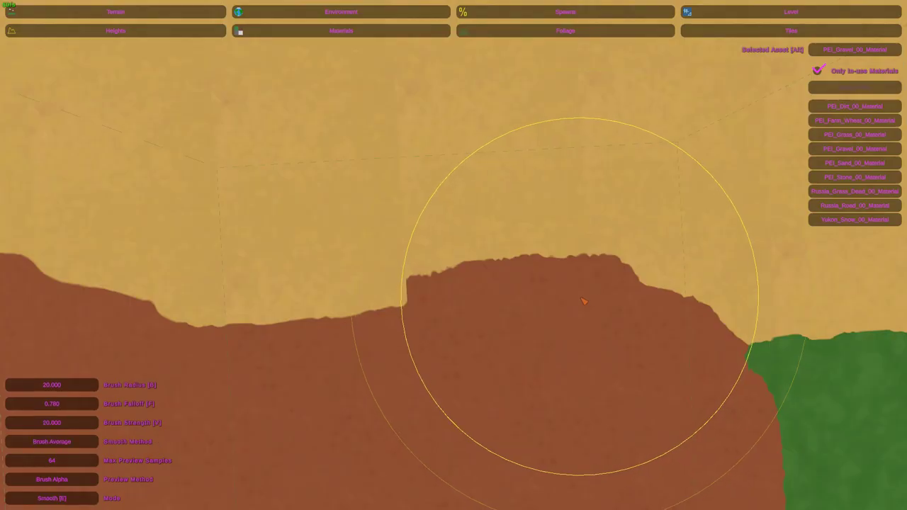
left_click(581, 297)
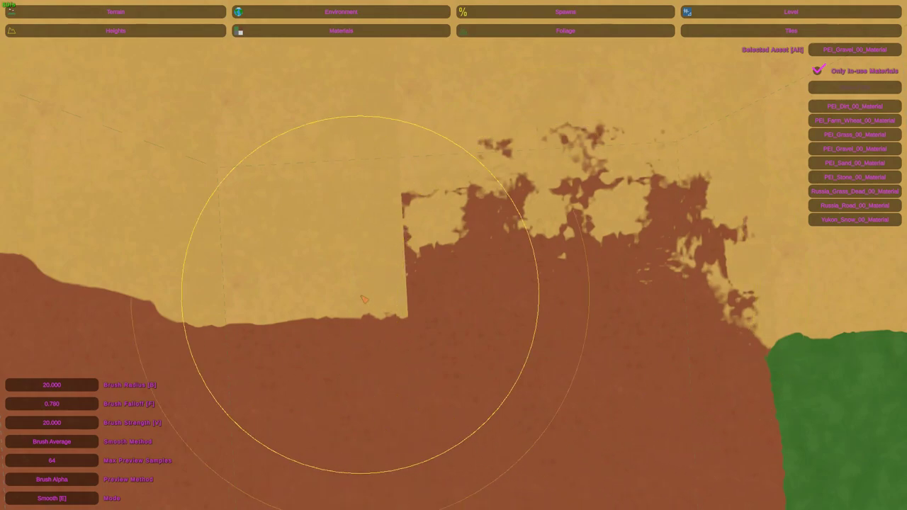
left_click(255, 313)
right_click_drag(255, 313, 454, 263)
key("ctrl+z")
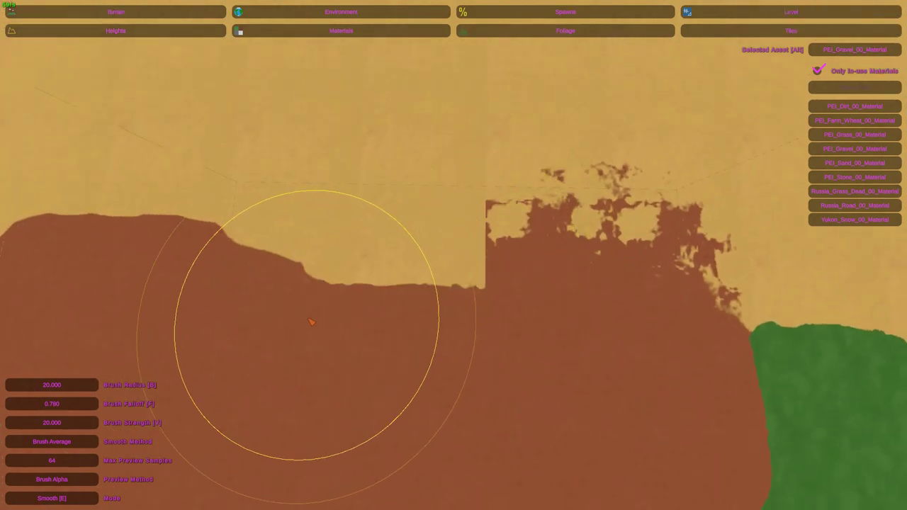
Smooth more of the border beside the tile edge and undo the smoothing strokes.
left_click(308, 322)
mouse_move(282, 220)
left_mouse_down()
mouse_move(271, 218)
mouse_move(264, 238)
left_mouse_up()
key("ctrl+z")
left_click(267, 289)
right_click_drag(271, 276, 453, 261)
key("s")
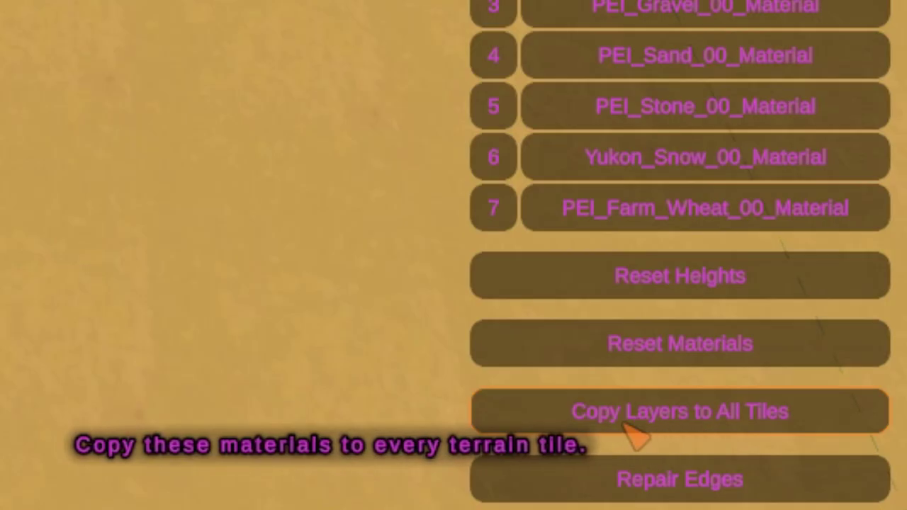
Copy the selected tile's material layers to all terrain tiles.
left_click(684, 484)
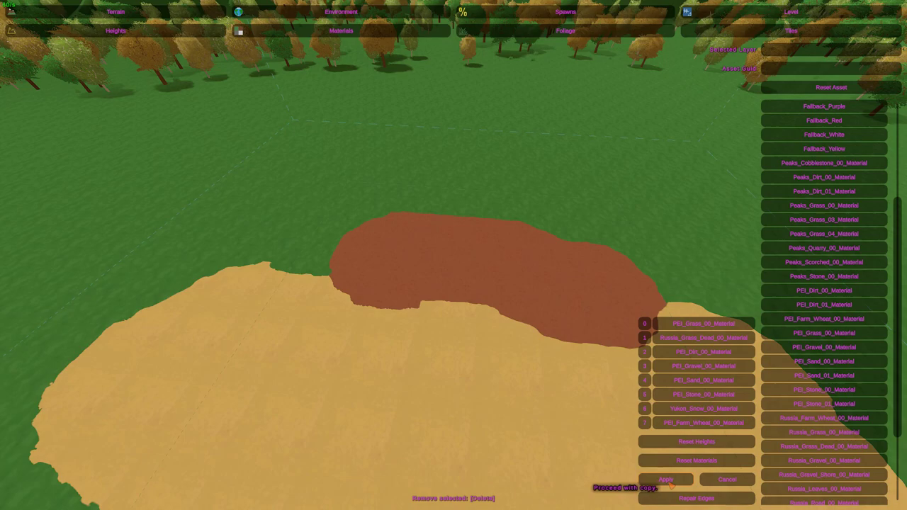
left_click(668, 481)
mouse_move(480, 310)
right_mouse_down()
mouse_move(453, 297)
mouse_move(354, 355)
mouse_move(283, 362)
mouse_move(234, 379)
mouse_move(170, 379)
mouse_move(117, 358)
right_mouse_up()
key("d")
key("w")
key("d")
key("s")
key("s")
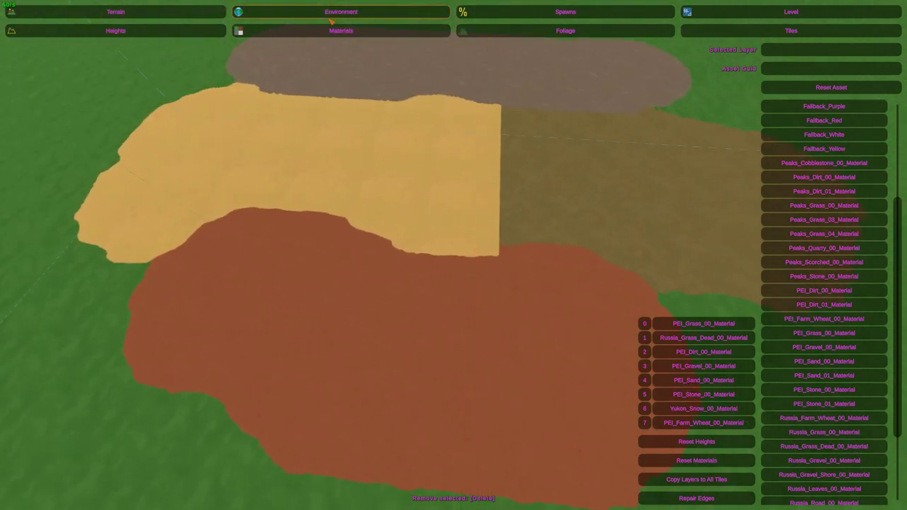
Turn on Use Auto Slope with minimum angles 30 and 24 and maximum 100 and 120, and paint PEI_Stone_00_Material along the ridge's steep sides.
left_click(321, 33)
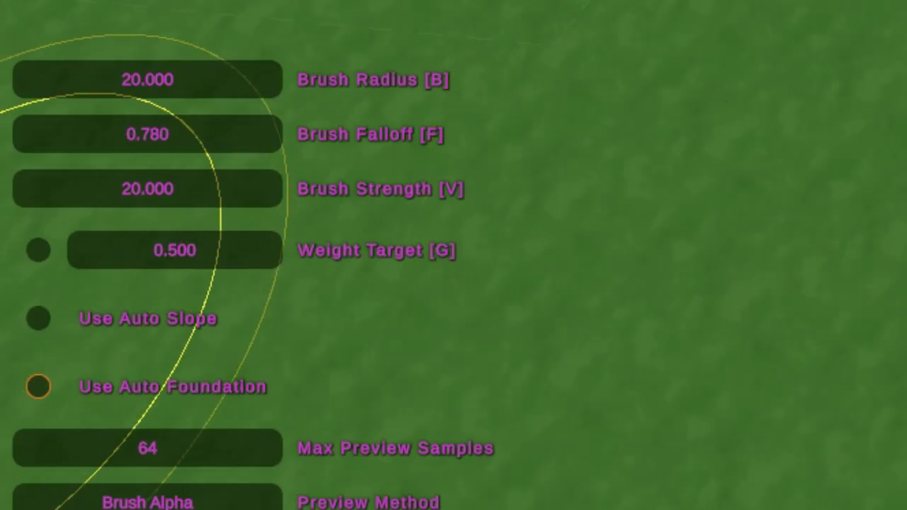
left_click(36, 325)
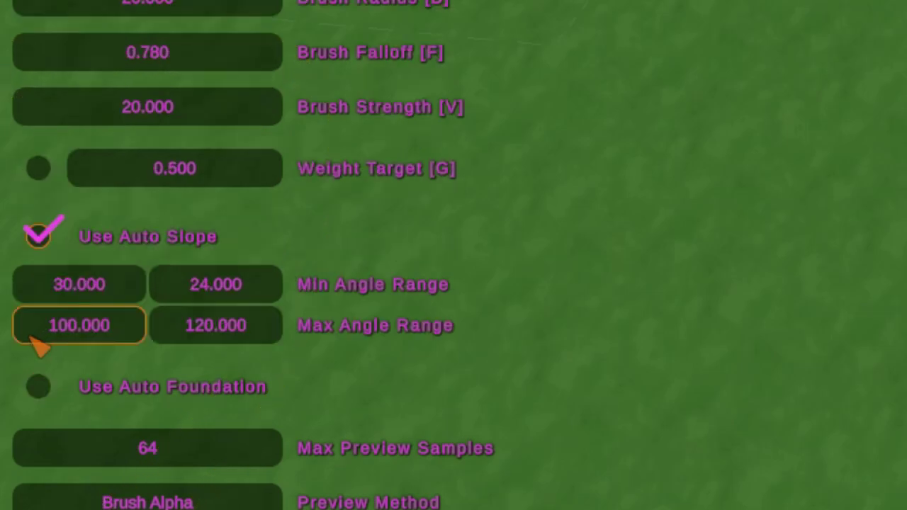
left_click(32, 395)
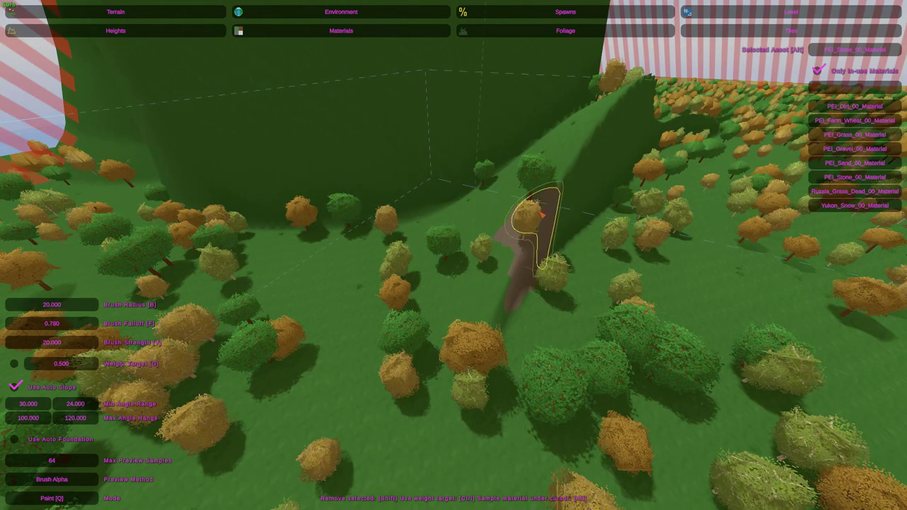
key("w")
mouse_move(542, 215)
right_mouse_down()
mouse_move(454, 255)
mouse_move(454, 265)
right_mouse_up()
left_click_drag(453, 265, 599, 172)
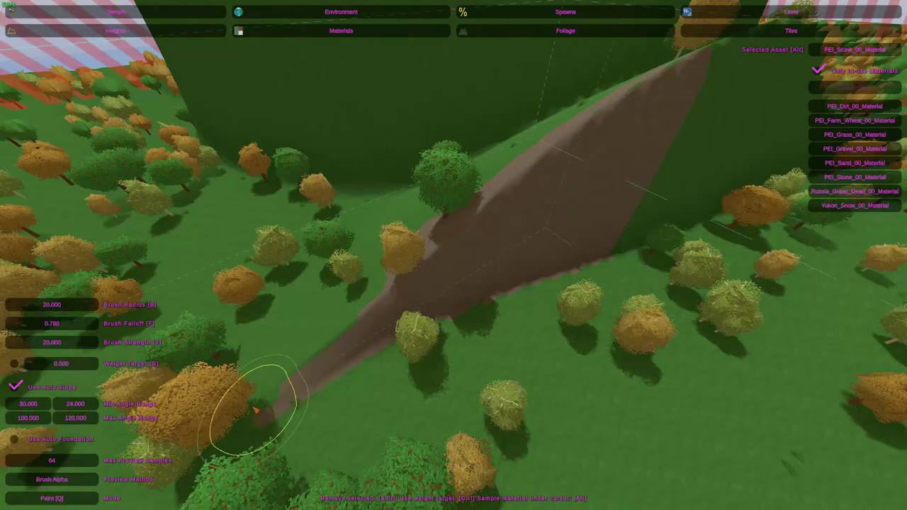
key("s")
right_click_drag(253, 404, 453, 255)
mouse_move(311, 209)
left_mouse_down()
mouse_move(539, 263)
mouse_move(577, 259)
left_mouse_up()
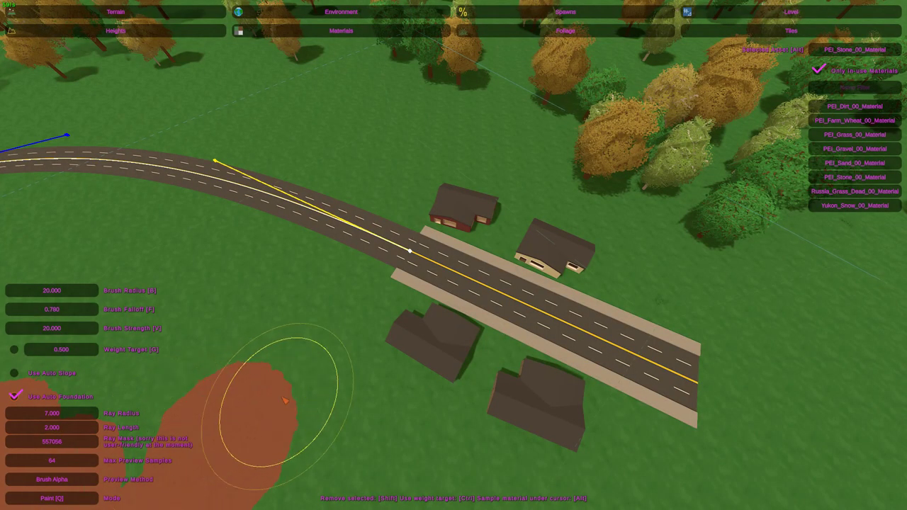
Paint PEI_Stone_00_Material around the houses and curved road using Auto Foundation with ray radius 7 and ray length 2.
mouse_move(394, 345)
left_mouse_down()
mouse_move(425, 348)
mouse_move(506, 404)
mouse_move(597, 420)
mouse_move(655, 393)
mouse_move(549, 316)
left_mouse_up()
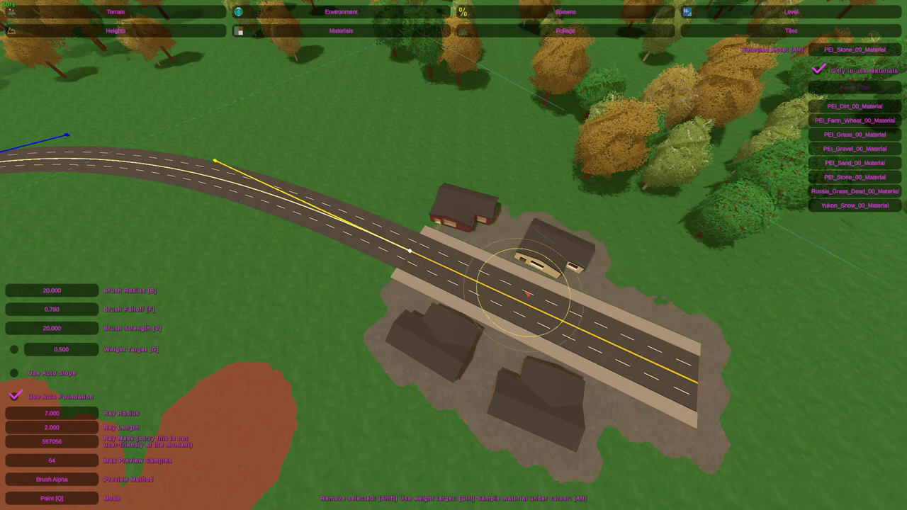
mouse_move(397, 209)
left_mouse_down()
mouse_move(411, 290)
mouse_move(163, 201)
mouse_move(131, 198)
left_mouse_up()
mouse_move(131, 199)
right_mouse_down()
mouse_move(456, 257)
mouse_move(464, 248)
right_mouse_up()
key("s")
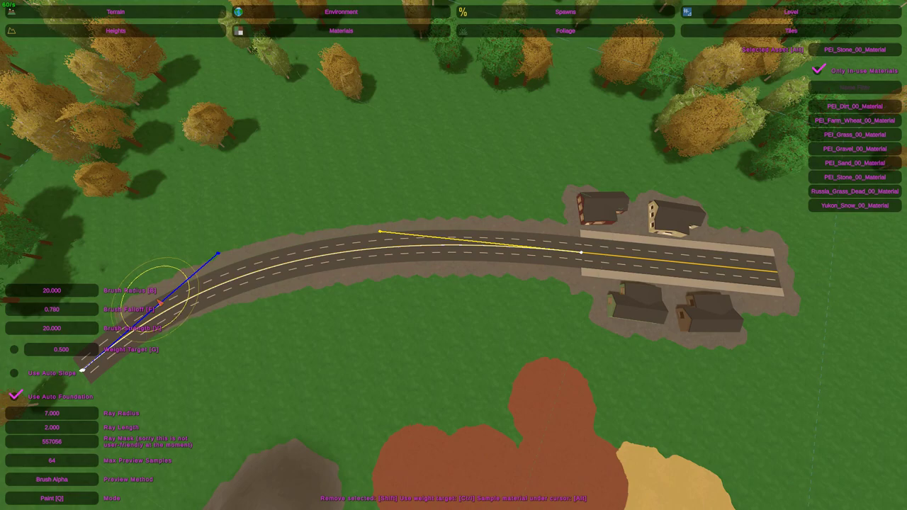
Repaint stone tightly around the road and houses with a smaller ray radius, and widen it using ray radius 20.
left_click(48, 415)
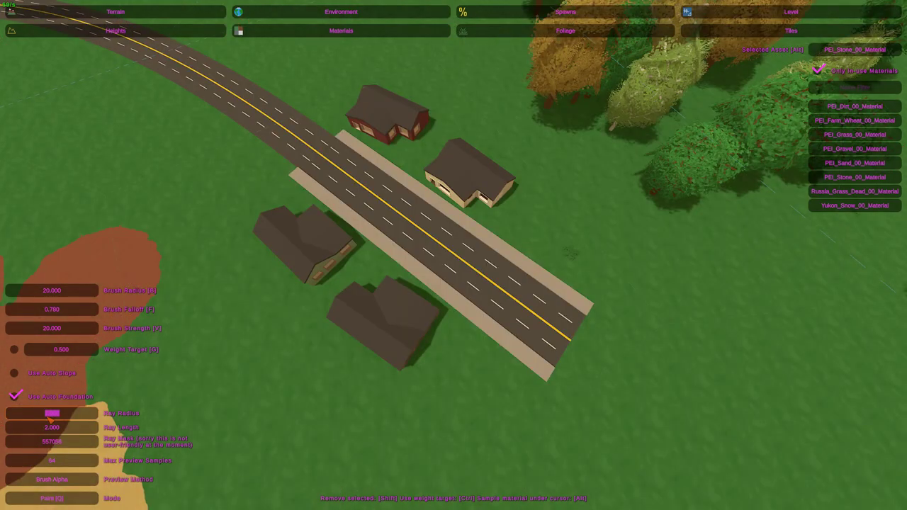
mouse_move(396, 334)
left_mouse_down()
mouse_move(430, 340)
mouse_move(360, 361)
mouse_move(542, 360)
mouse_move(538, 285)
mouse_move(489, 233)
mouse_move(466, 269)
left_mouse_up()
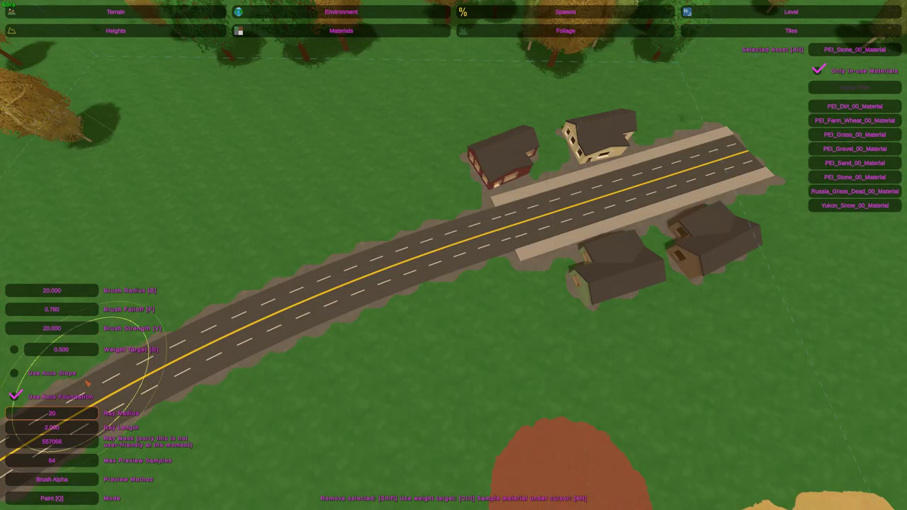
mouse_move(85, 383)
left_mouse_down()
mouse_move(318, 285)
mouse_move(468, 265)
mouse_move(442, 253)
left_mouse_up()
mouse_move(441, 253)
right_mouse_down()
mouse_move(453, 256)
mouse_move(448, 250)
right_mouse_up()
key("s")
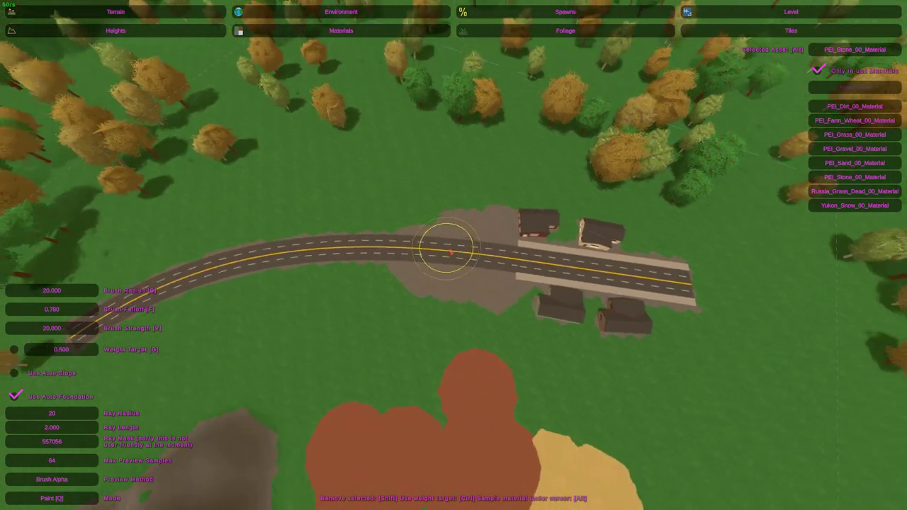
mouse_move(421, 236)
left_mouse_down()
mouse_move(475, 269)
mouse_move(411, 269)
mouse_move(196, 307)
mouse_move(152, 255)
left_mouse_up()
mouse_move(271, 262)
left_mouse_down()
mouse_move(699, 247)
mouse_move(673, 348)
mouse_move(711, 347)
left_mouse_up()
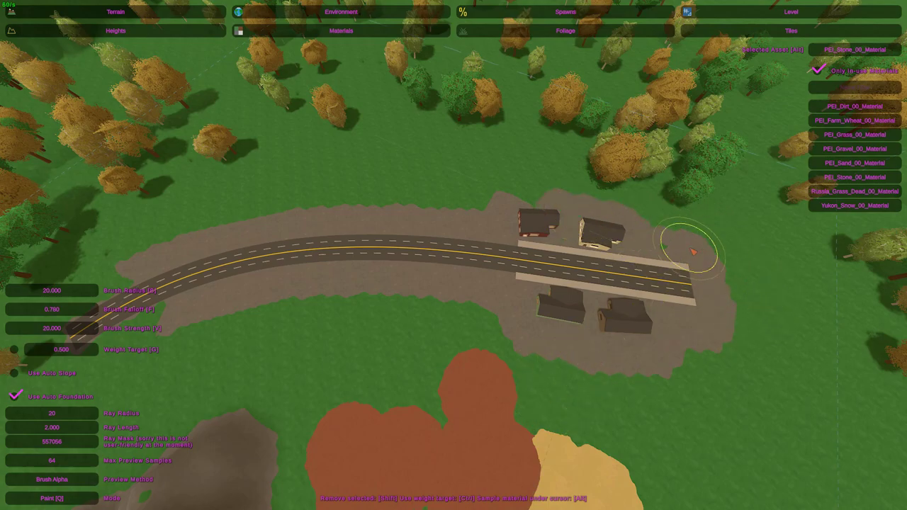
Set the Auto Foundation ray length to 20 for painting around the houses and road.
mouse_move(599, 244)
right_mouse_down()
mouse_move(453, 257)
mouse_move(449, 248)
right_mouse_up()
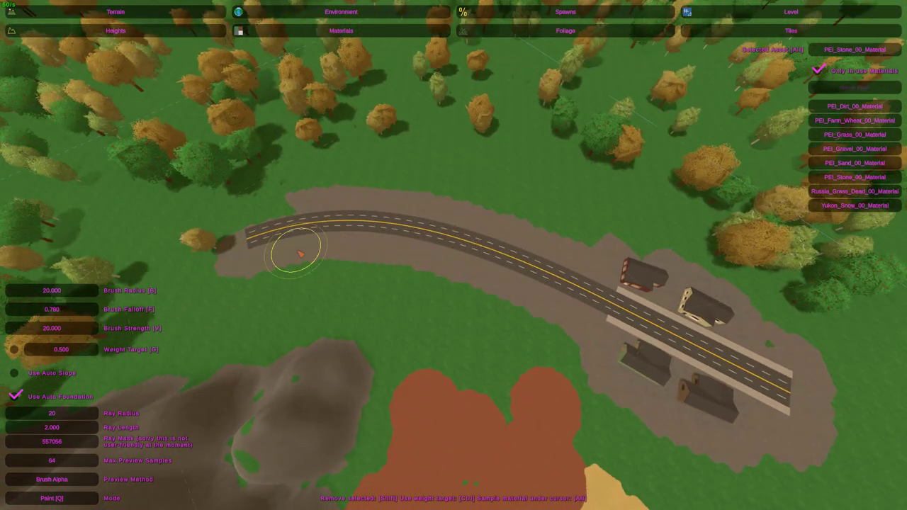
right_click_drag(250, 246, 453, 258)
key("w")
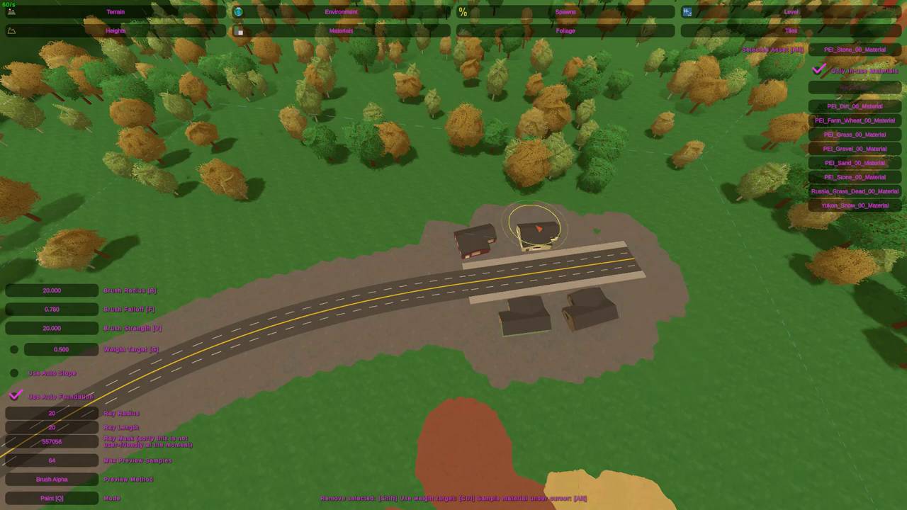
Turn off Auto Foundation, enable a weight target of 0.500, and paint a speckled PEI_Dirt_00_Material patch on the open grass.
right_click_drag(572, 216, 453, 256)
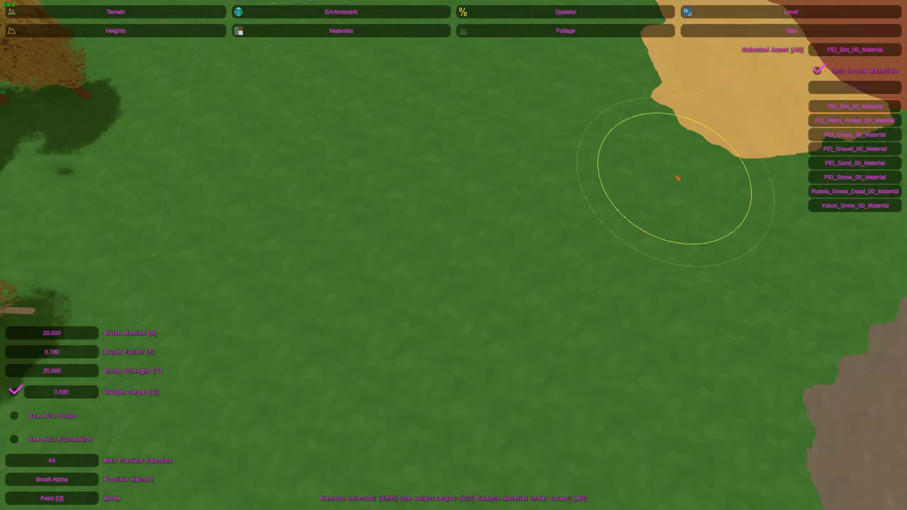
mouse_move(549, 201)
left_mouse_down()
mouse_move(425, 221)
mouse_move(356, 261)
mouse_move(328, 364)
mouse_move(502, 324)
mouse_move(510, 154)
mouse_move(219, 183)
mouse_move(261, 296)
left_mouse_up()
key("s")
right_click_drag(492, 269, 453, 255)
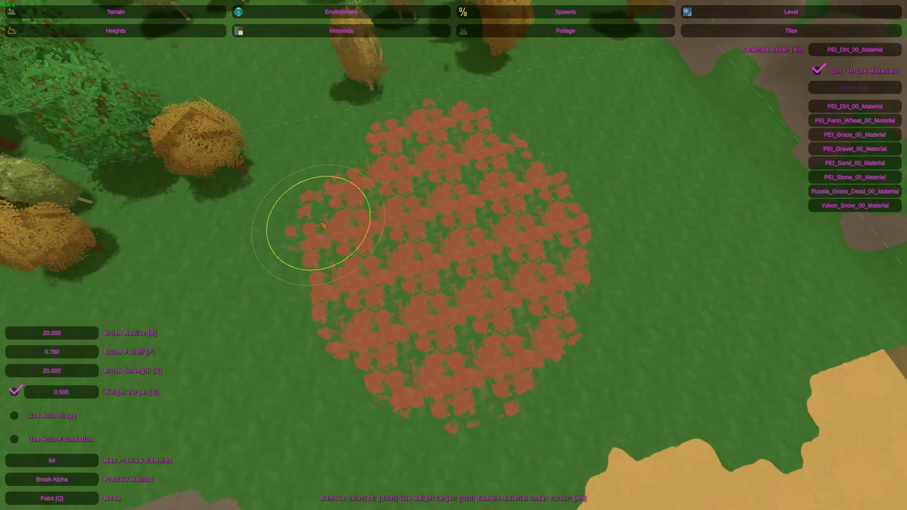
Lower the weight target to 0.400 and paint sparser dirt specks beside the speckled patch.
mouse_move(222, 379)
left_mouse_down()
mouse_move(318, 356)
mouse_move(486, 348)
mouse_move(605, 290)
mouse_move(510, 186)
mouse_move(324, 253)
mouse_move(575, 244)
mouse_move(405, 157)
mouse_move(257, 202)
left_mouse_up()
mouse_move(244, 354)
left_mouse_down()
mouse_move(376, 293)
mouse_move(465, 366)
mouse_move(349, 394)
mouse_move(607, 283)
mouse_move(424, 246)
left_mouse_up()
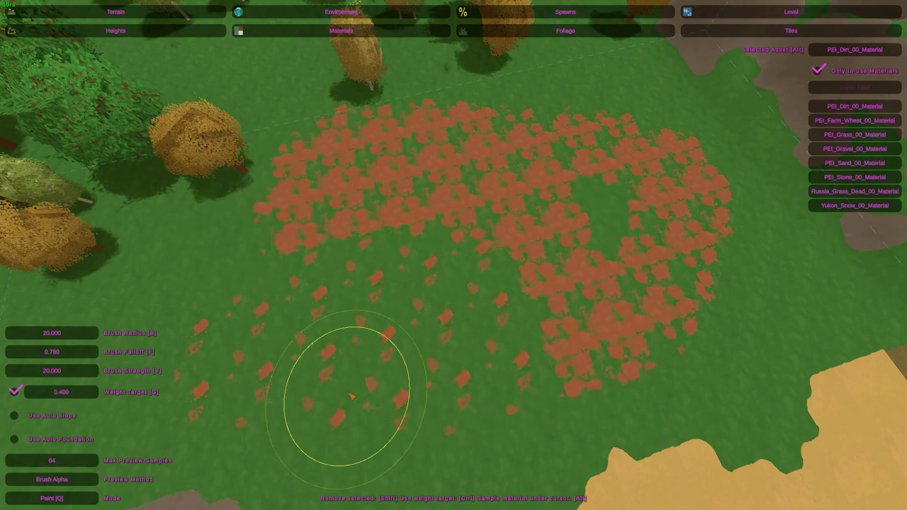
mouse_move(538, 252)
left_mouse_down()
mouse_move(290, 203)
mouse_move(437, 214)
left_mouse_up()
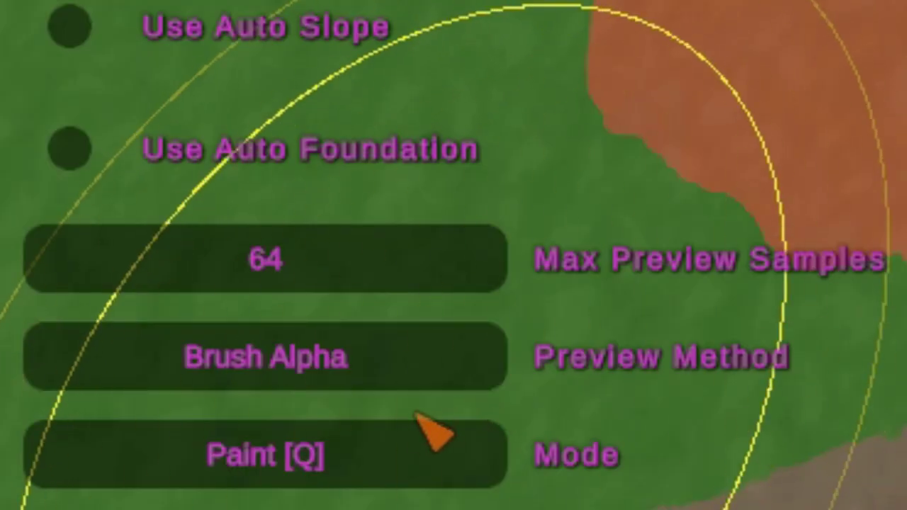
Switch the material brush to Auto mode and stroke the ridge slope with Peaks_Stone_00_Material at radius 20, falloff 1 and strength 4.
left_click(292, 391)
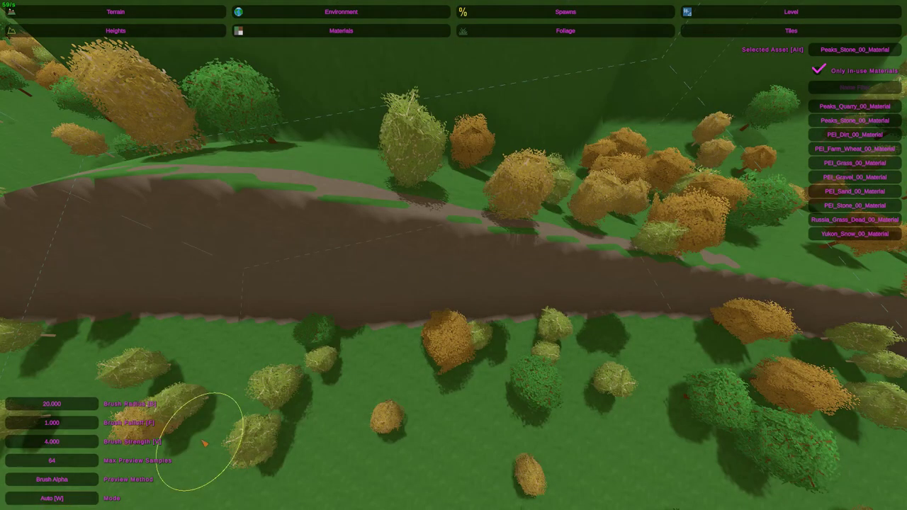
key("s")
right_click_drag(204, 443, 450, 259)
left_click_drag(410, 285, 357, 291)
mouse_move(282, 299)
left_mouse_down()
mouse_move(283, 283)
mouse_move(447, 267)
left_mouse_up()
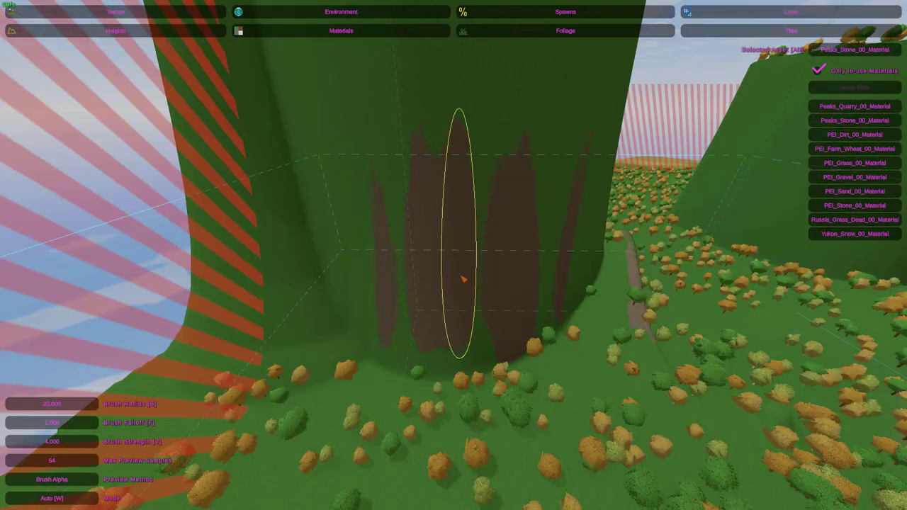
Cover more of the tall pillar's steep face with Peaks_Stone_00_Material in Auto mode.
mouse_move(433, 265)
left_mouse_down()
mouse_move(449, 219)
mouse_move(473, 215)
left_mouse_up()
key("s")
mouse_move(535, 215)
right_mouse_down()
mouse_move(457, 206)
mouse_move(445, 244)
mouse_move(454, 196)
right_mouse_up()
mouse_move(453, 255)
left_mouse_down()
mouse_move(541, 261)
mouse_move(482, 294)
left_mouse_up()
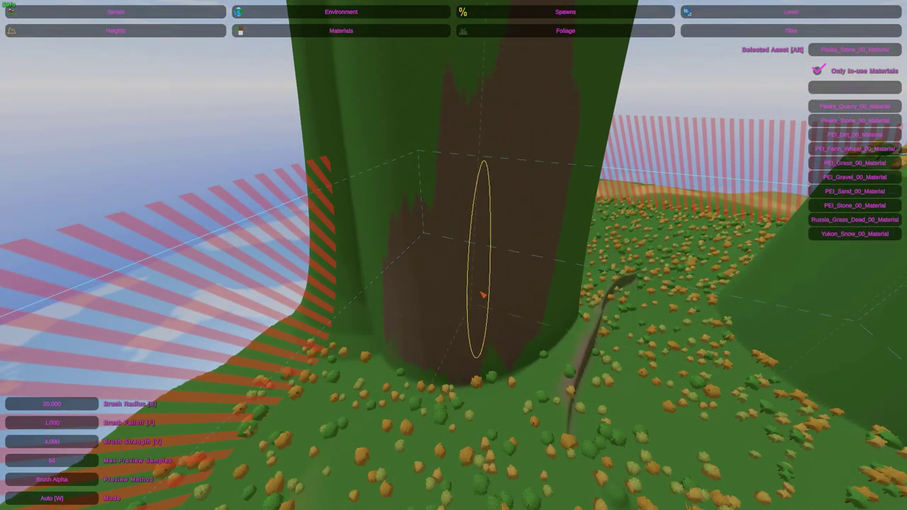
left_click_drag(425, 226, 386, 225)
Smooth the border between stone and grass in Smooth mode using Brush Average, radius 10, falloff 1 and strength 2.
mouse_move(399, 248)
right_mouse_down()
mouse_move(454, 255)
mouse_move(441, 272)
mouse_move(479, 298)
mouse_move(489, 351)
right_mouse_up()
key("w")
key("Home")
key("s")
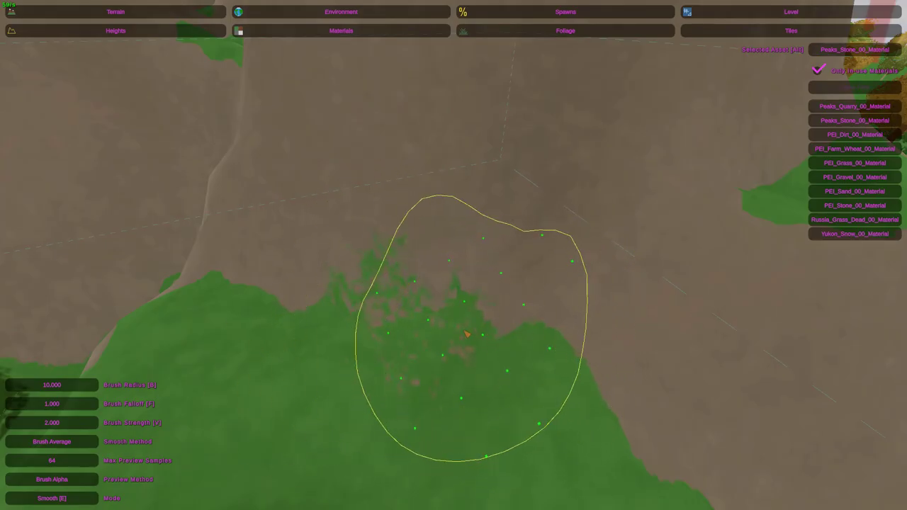
key("s")
right_click_drag(602, 368, 453, 255)
key("w")
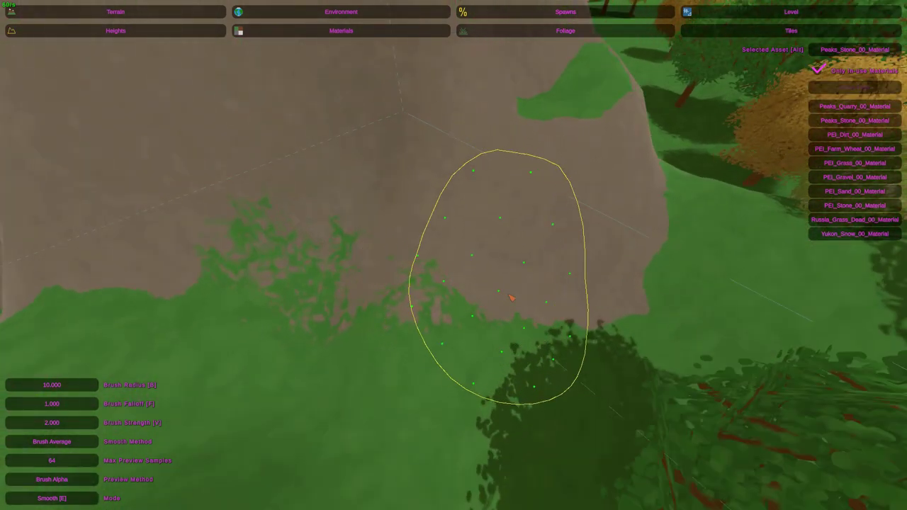
mouse_move(618, 337)
left_mouse_down()
mouse_move(555, 340)
mouse_move(595, 324)
mouse_move(616, 330)
mouse_move(603, 303)
left_mouse_up()
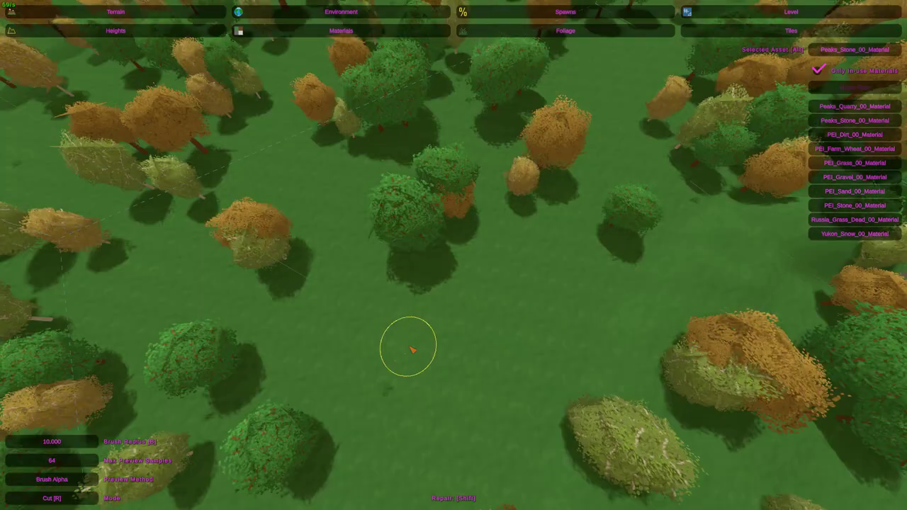
Cut a hole in the grass terrain between the trees using Cut mode with a brush radius of 10.
mouse_move(411, 347)
left_mouse_down()
mouse_move(488, 320)
mouse_move(382, 256)
mouse_move(473, 263)
left_mouse_up()
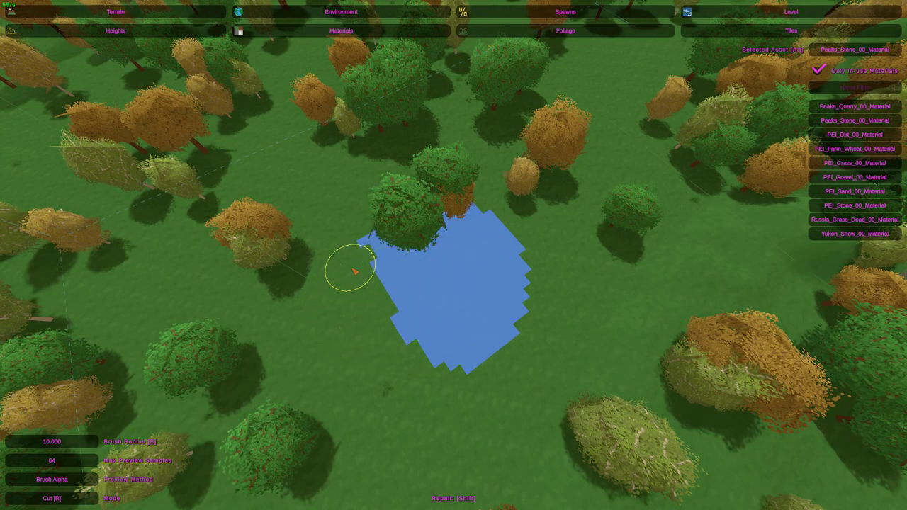
Repair the hole cut in the grass terrain between the trees using a brush radius of 10.
left_click_drag(528, 224, 382, 287, "shift")
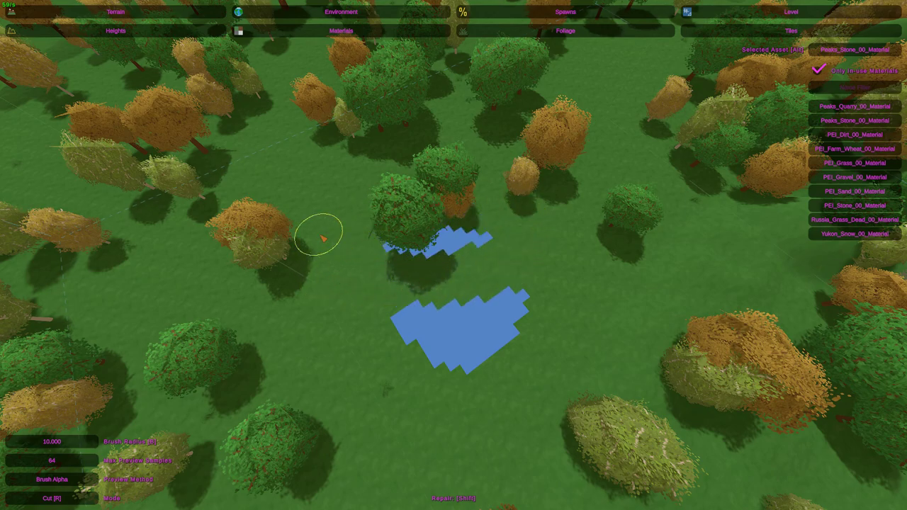
left_click_drag(335, 256, 516, 334, "shift")
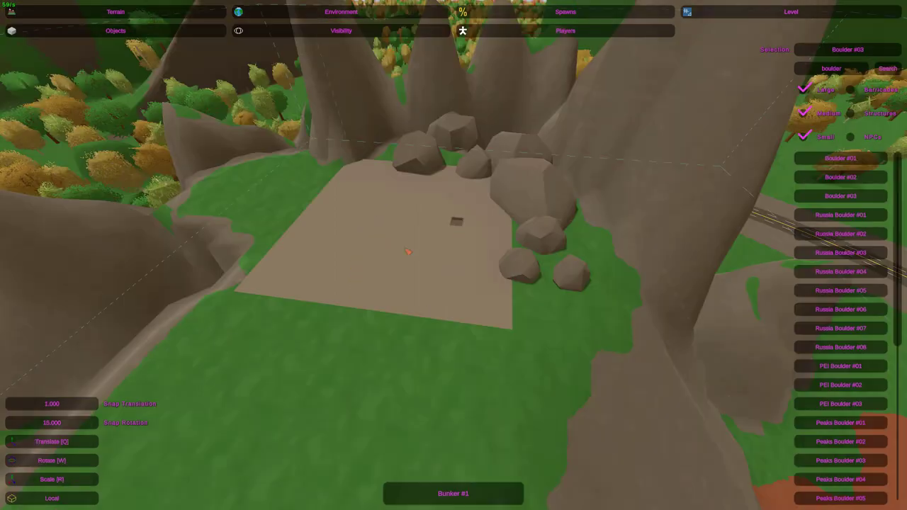
left_click(467, 251)
left_click_drag(468, 250, 347, 235)
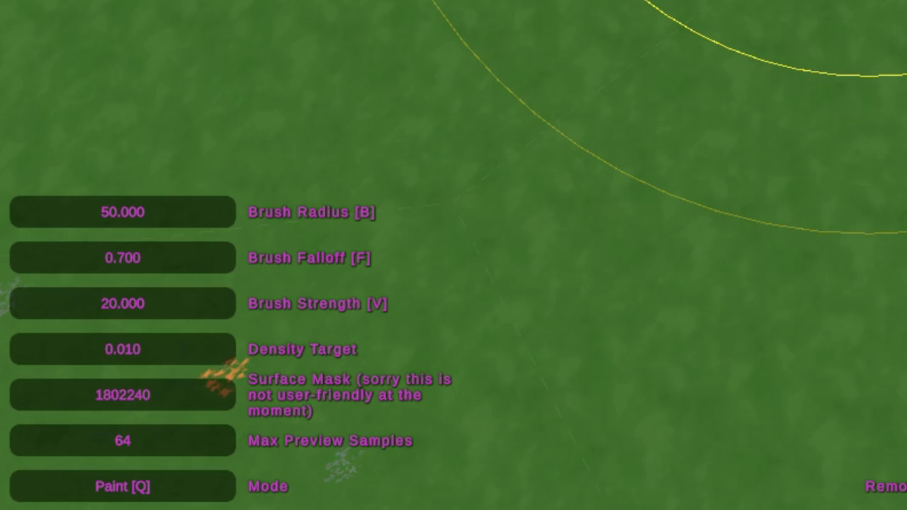
Look through the foliage tool's Exact and Bake modes and return to Paint mode.
key("w")
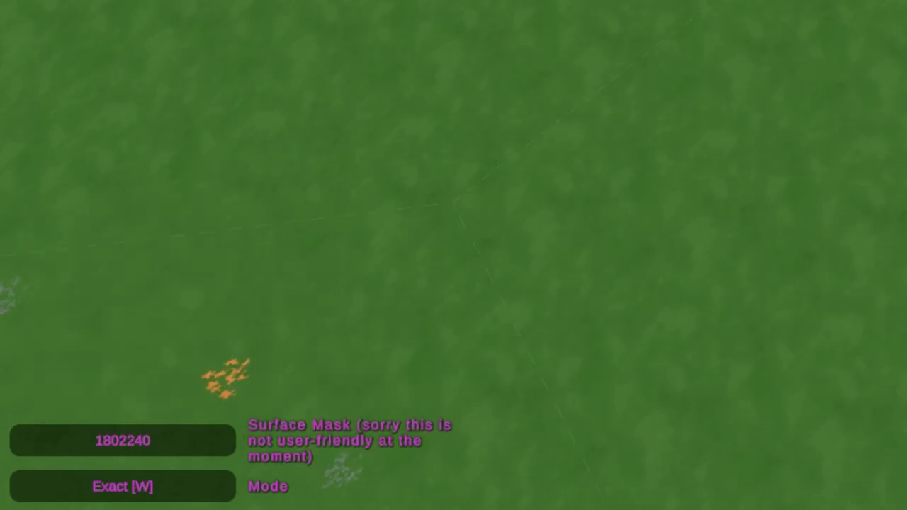
key("e")
key("q")
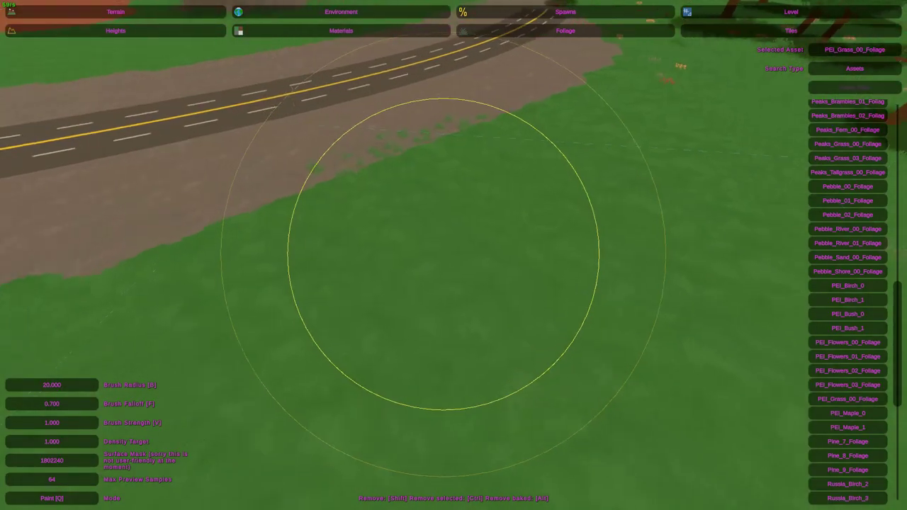
right_click_drag(442, 253, 453, 255)
key("w")
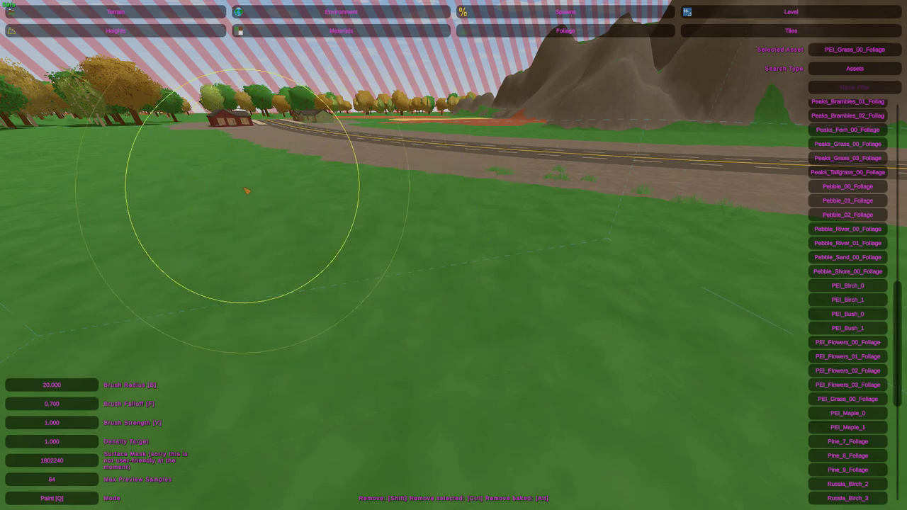
right_click_drag(610, 178, 451, 249)
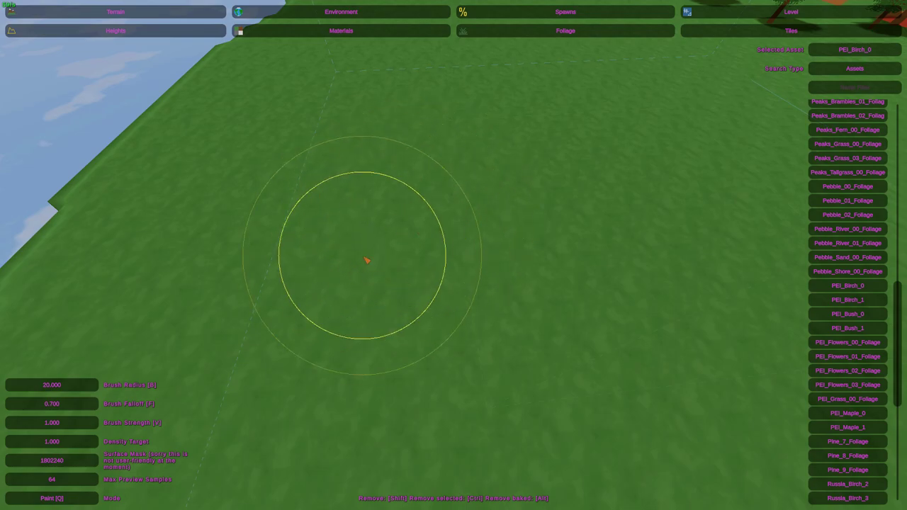
right_click_drag(362, 286, 453, 255)
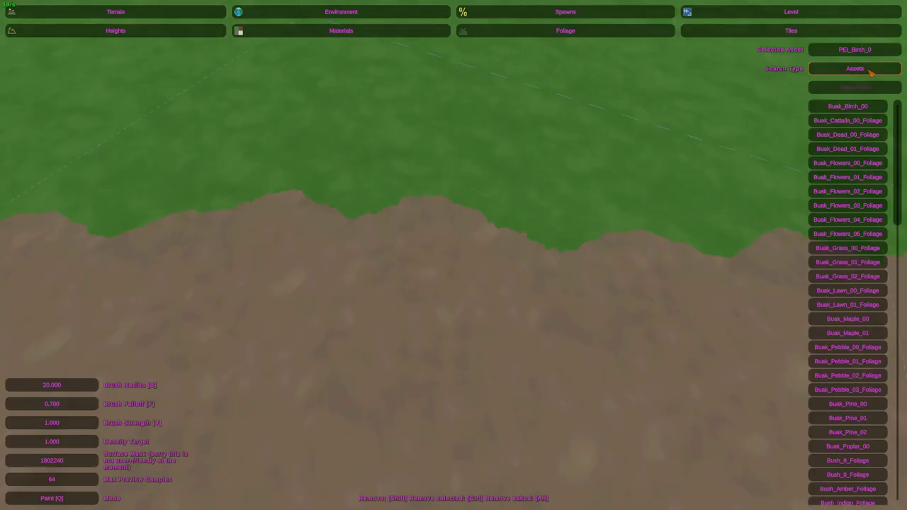
Set the foliage search type to Collections and paint PEI_Grass_00_Collection around the road and houses at radius 20, falloff 0.7, strength 1.
left_click(871, 71)
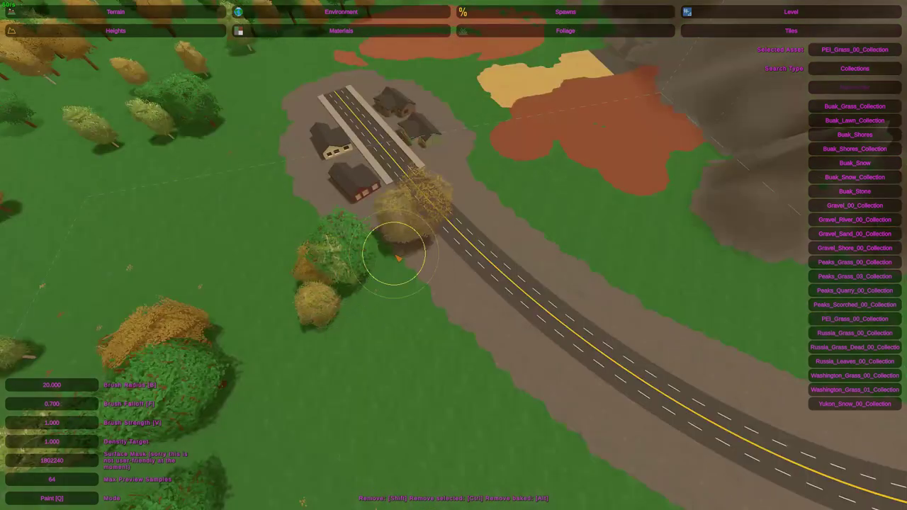
left_click_drag(401, 238, 556, 228)
key("w")
mouse_move(551, 223)
right_mouse_down()
mouse_move(454, 255)
mouse_move(463, 255)
mouse_move(437, 253)
right_mouse_up()
left_click_drag(437, 253, 664, 239)
key("s")
right_click_drag(664, 239, 442, 259)
left_click_drag(347, 277, 662, 213)
mouse_move(663, 212)
right_mouse_down()
mouse_move(463, 243)
mouse_move(461, 265)
right_mouse_up()
mouse_move(461, 265)
left_mouse_down()
mouse_move(455, 239)
mouse_move(443, 253)
left_mouse_up()
mouse_move(447, 260)
right_mouse_down()
mouse_move(454, 253)
mouse_move(416, 243)
right_mouse_up()
mouse_move(331, 328)
left_mouse_down()
mouse_move(293, 300)
mouse_move(342, 174)
left_mouse_up()
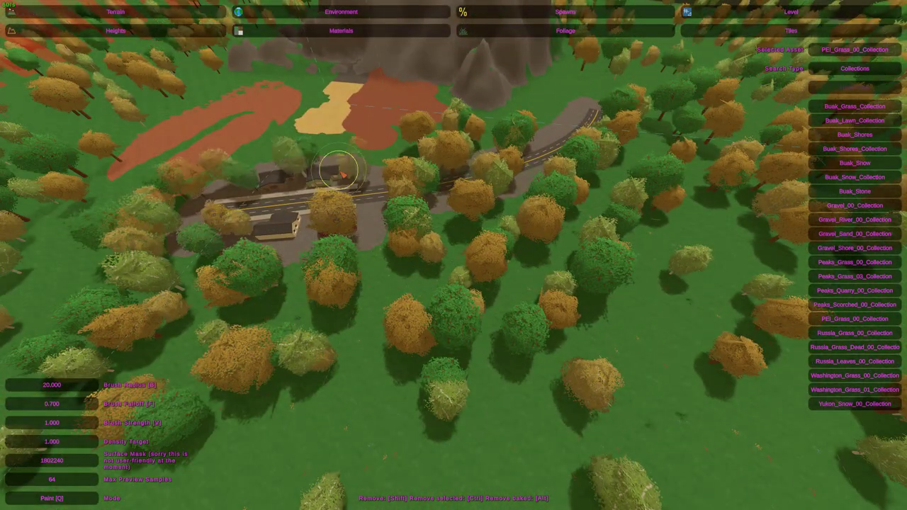
key("w")
right_click_drag(341, 222, 445, 263)
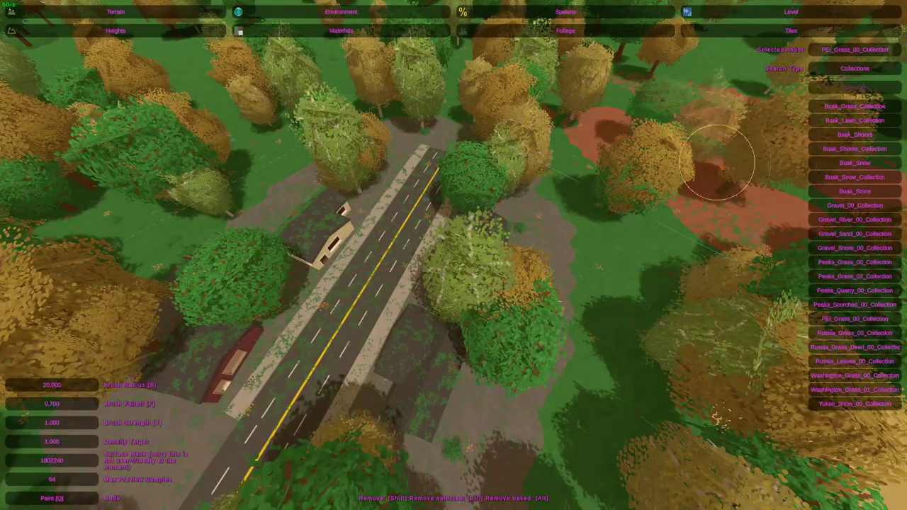
Switch foliage to Exact mode and place single PEI_Grass_00_Collection items on the green house's roof and beside the house.
mouse_move(607, 178)
right_mouse_down()
mouse_move(452, 253)
mouse_move(466, 257)
mouse_move(451, 253)
right_mouse_up()
key("w")
left_click(470, 186)
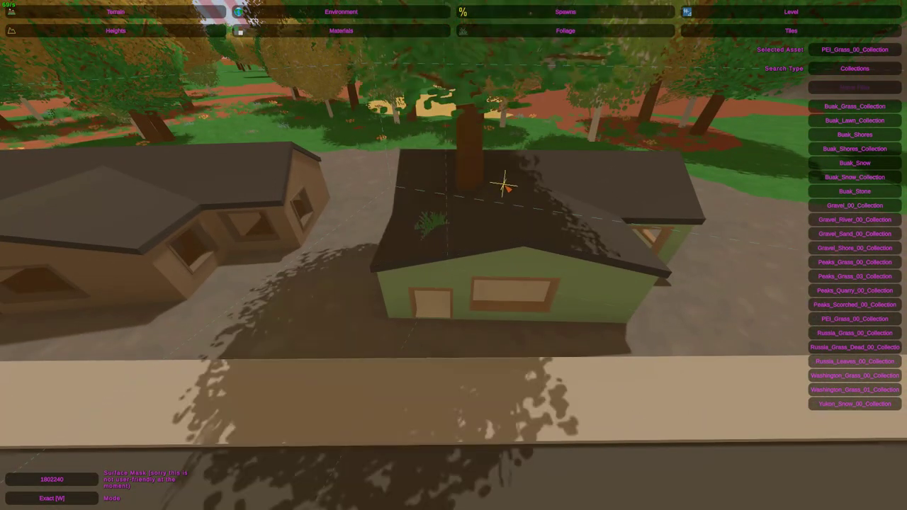
right_click_drag(587, 188, 447, 254)
left_click(561, 249)
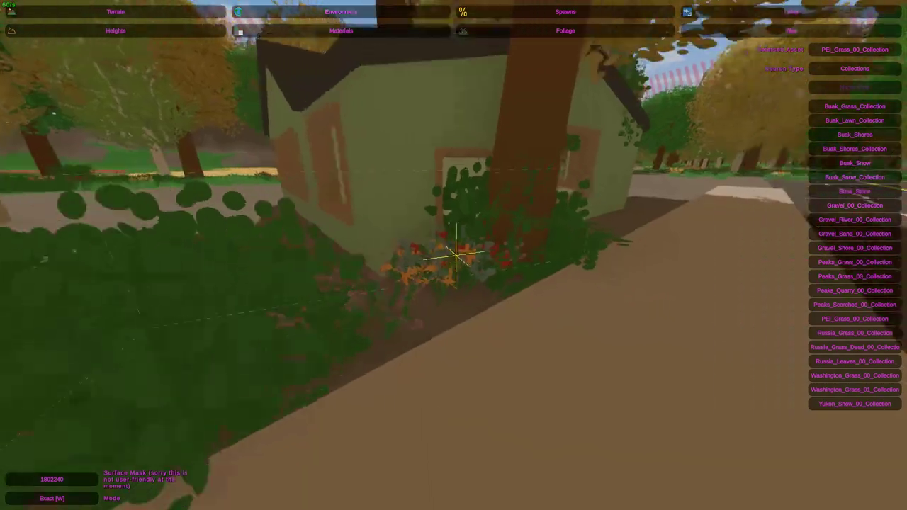
mouse_move(455, 255)
right_mouse_down()
mouse_move(441, 253)
mouse_move(449, 253)
mouse_move(439, 263)
mouse_move(450, 262)
right_mouse_up()
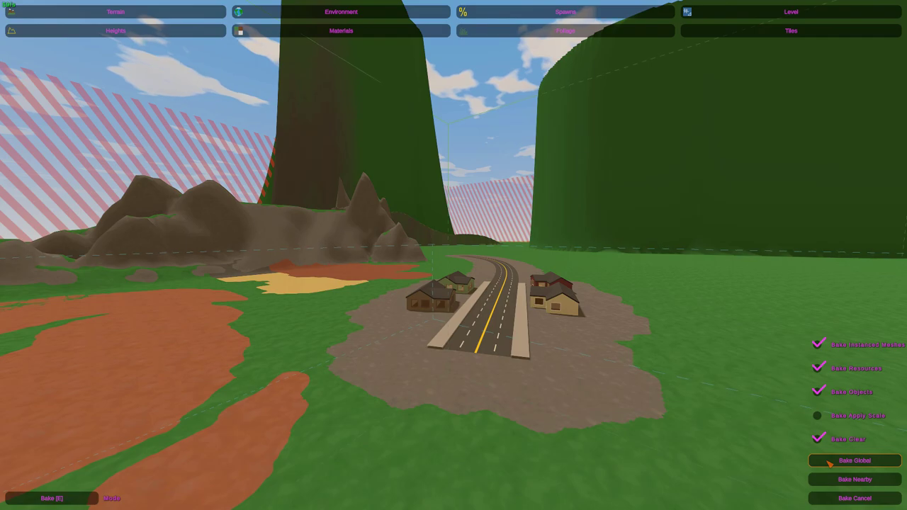
Clear the foliage across the whole map with a global bake, with instanced meshes, resources, objects and Bake Clear enabled.
left_click(829, 461)
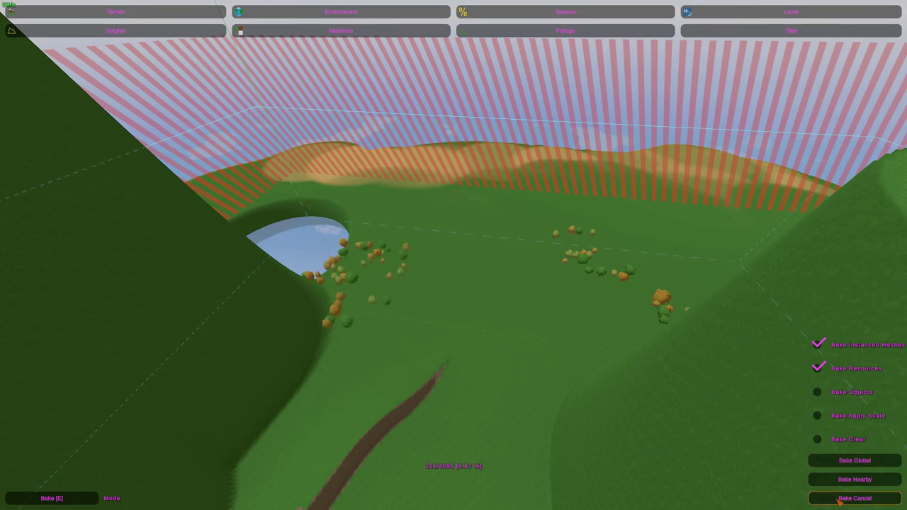
right_click_drag(711, 436, 212, 436)
key("w")
right_click_drag(454, 256, 237, 198)
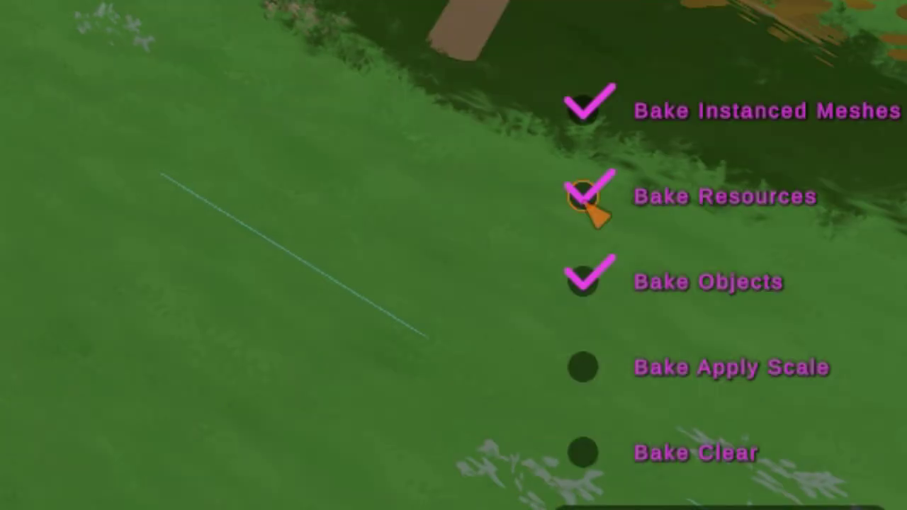
Bake nearby foliage with some types disabled, and rebake nearby with instanced meshes, resources, objects and Bake Apply Scale enabled.
left_click(584, 198)
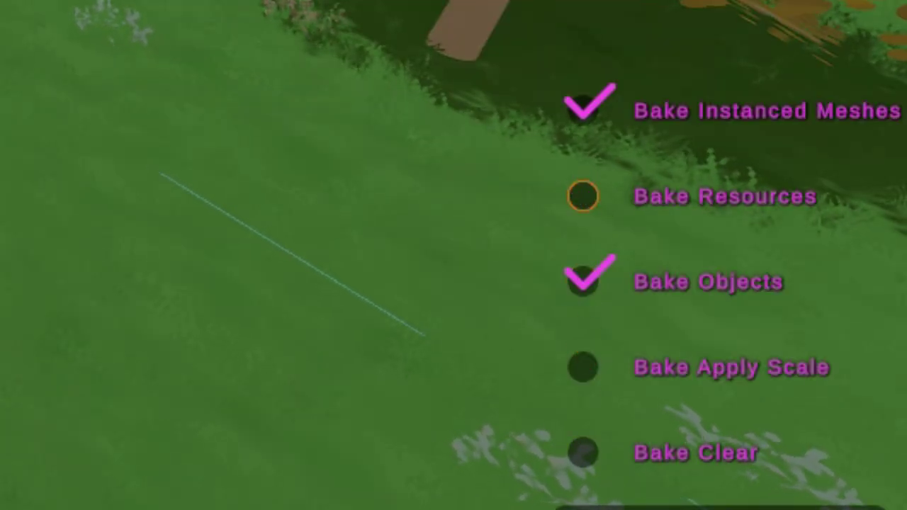
left_click(828, 476)
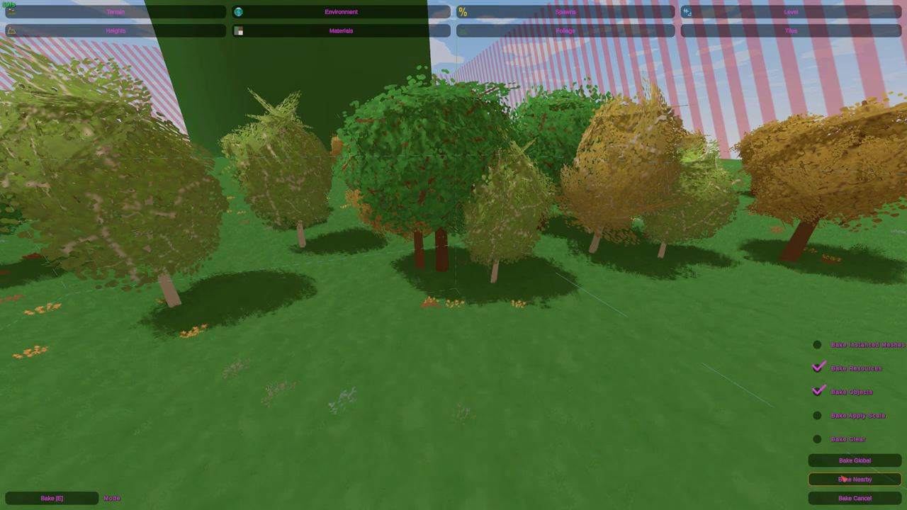
left_click(818, 345)
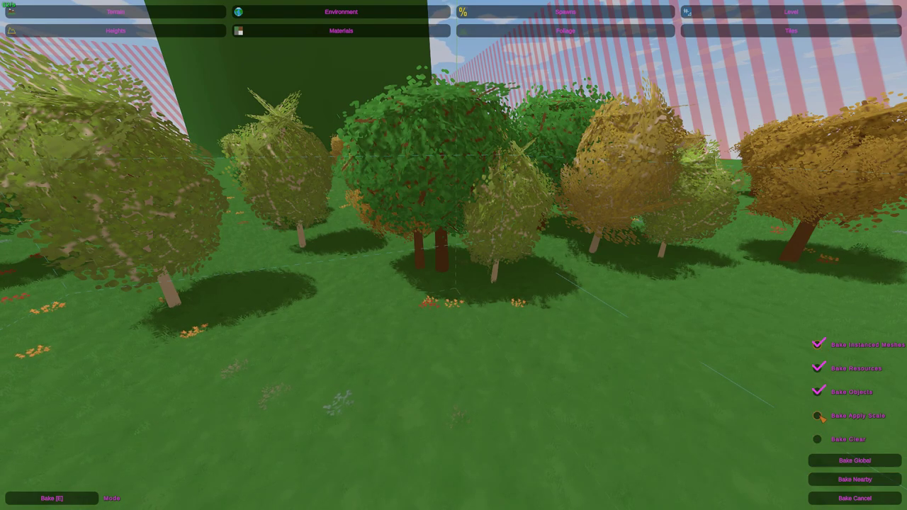
left_click(831, 480)
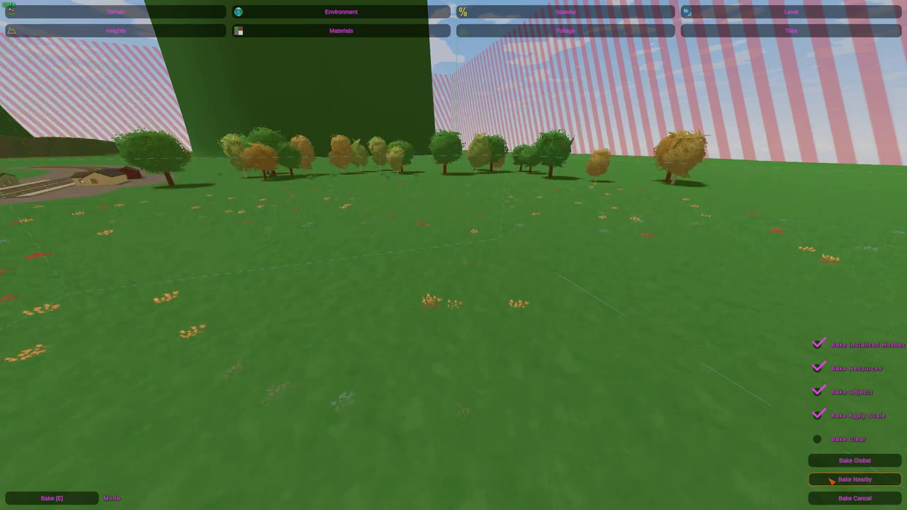
Examine the baked flowers and trees in the field around the village.
right_click_drag(831, 480, 520, 456)
mouse_move(453, 255)
right_mouse_down()
mouse_move(400, 230)
mouse_move(259, 226)
mouse_move(458, 257)
right_mouse_up()
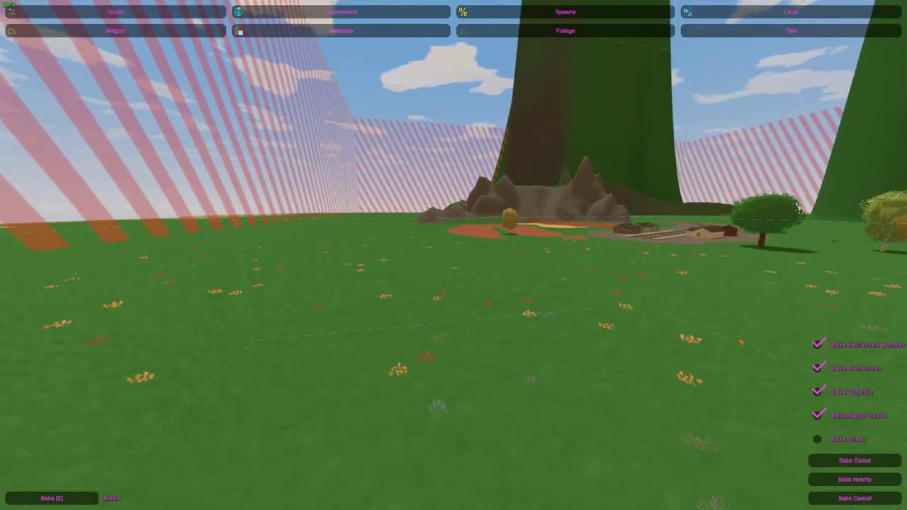
right_click_drag(677, 359, 893, 342)
key("w")
right_click_drag(454, 255, 602, 329)
key("s")
key("w")
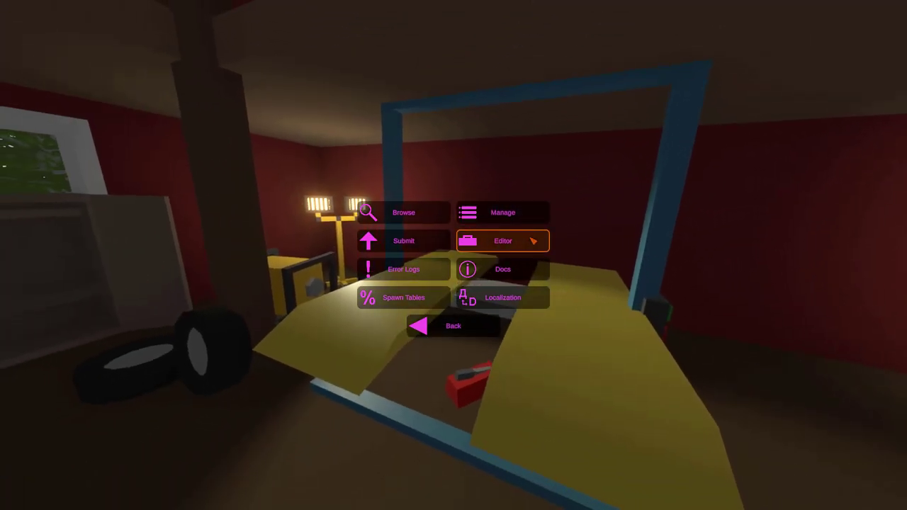
Open the workshop's map editor list and browse the files of the Map Tutorial map.
left_click(536, 241)
scroll(500, 287, "down", 2)
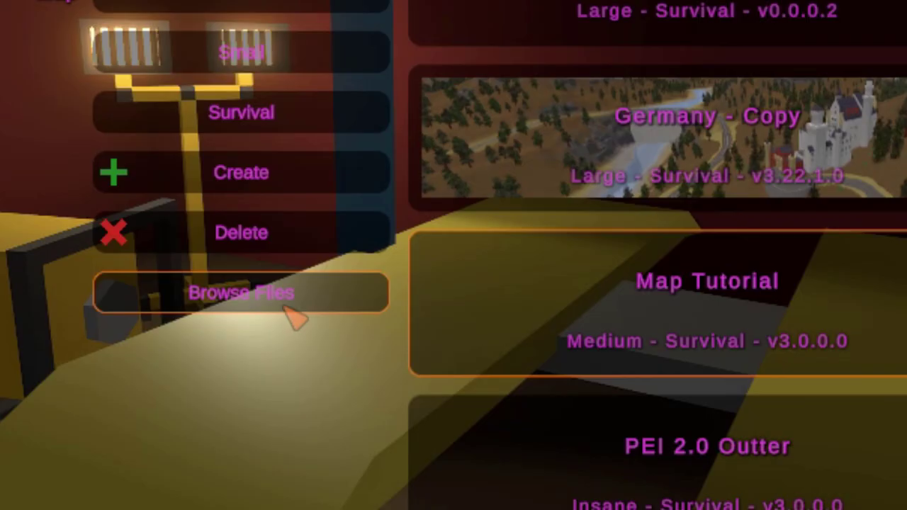
left_click(261, 301)
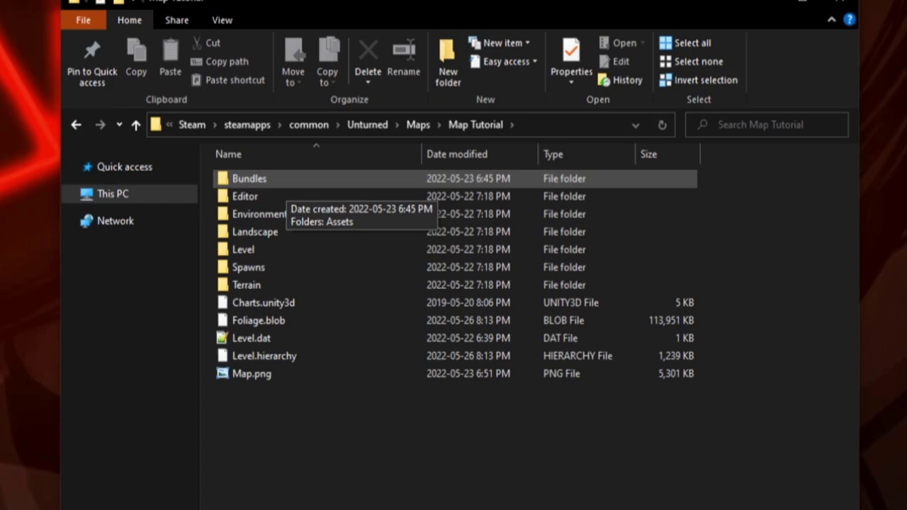
Open the map's Bundles > Assets > Landscapes folder and start adding a new item there.
double_click(282, 184)
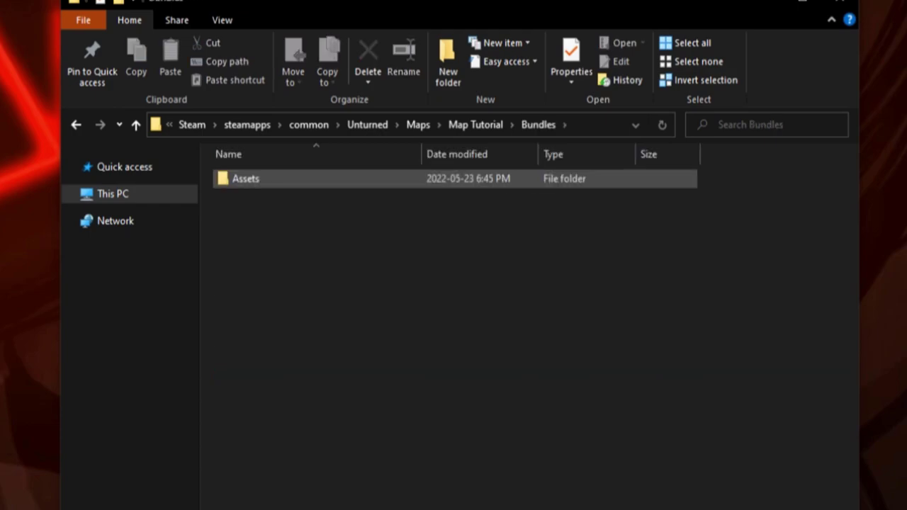
double_click(283, 181)
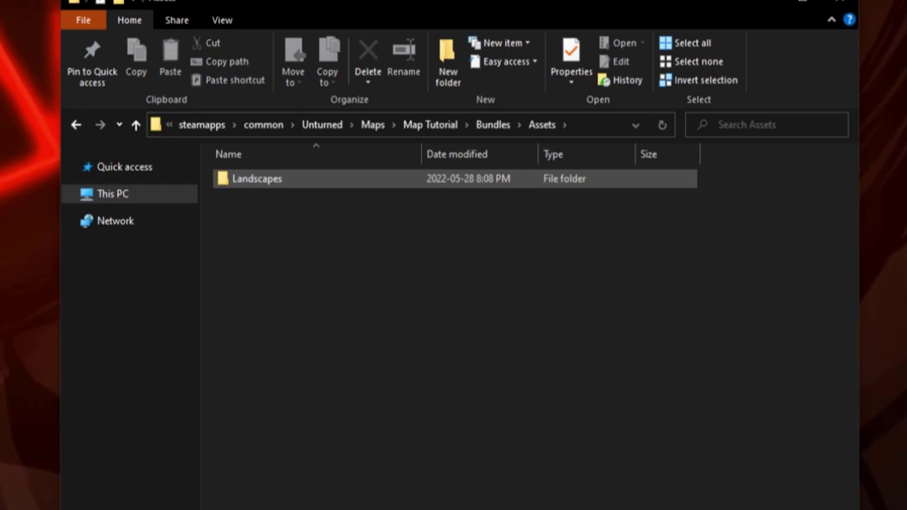
double_click(283, 181)
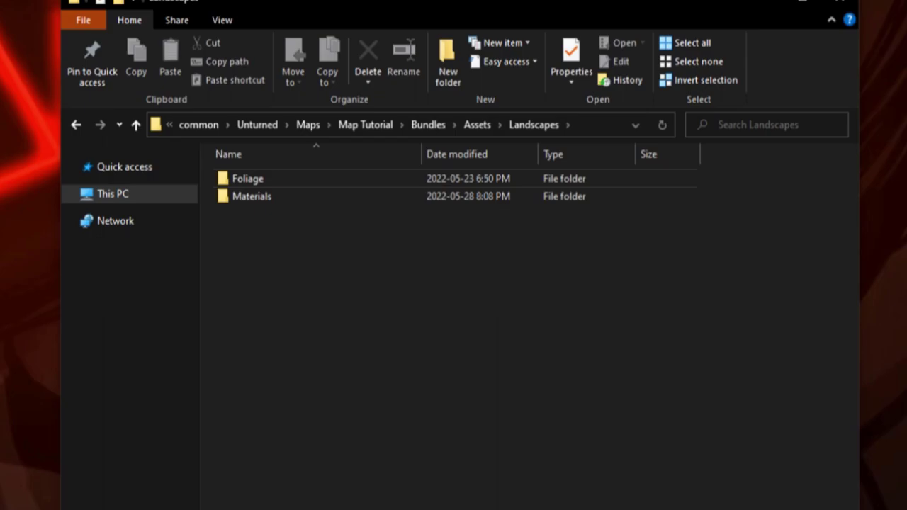
right_click(282, 235)
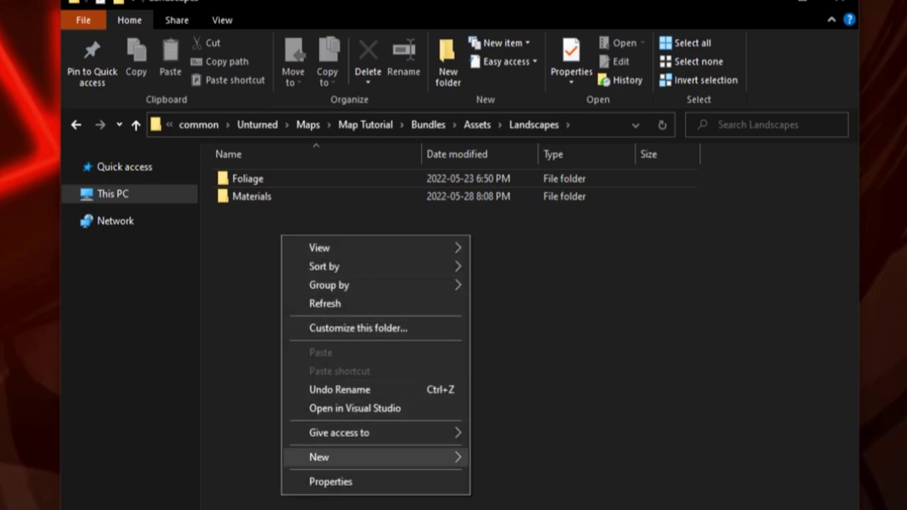